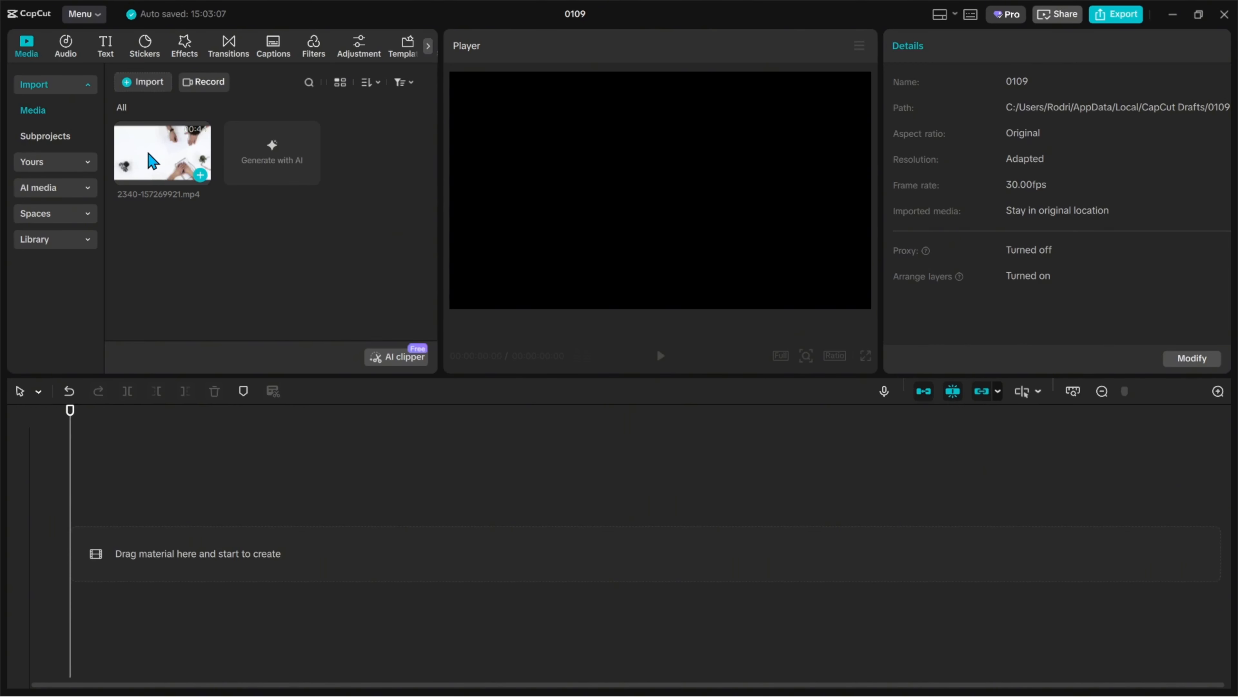
# - Place the clip 2340-157269921.mp4 on the timeline and return the playhead to the start
pyautogui.moveTo(149, 156); pyautogui.dragTo(175, 539)
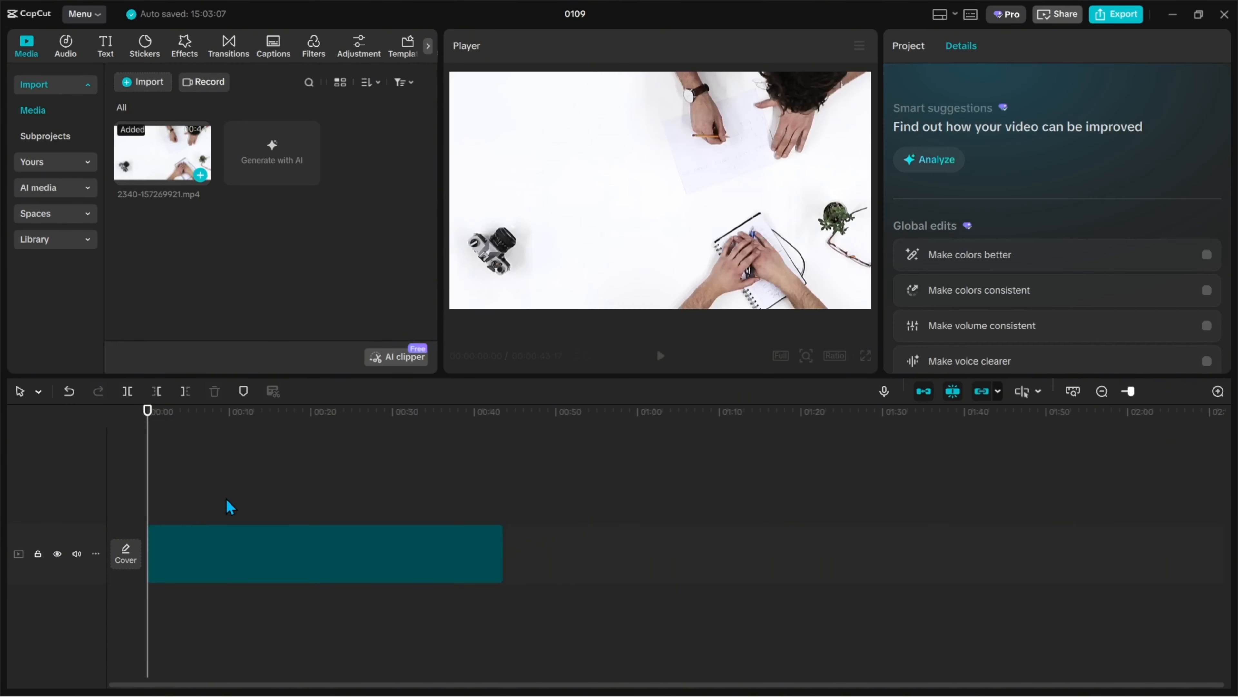
pyautogui.click(246, 494)
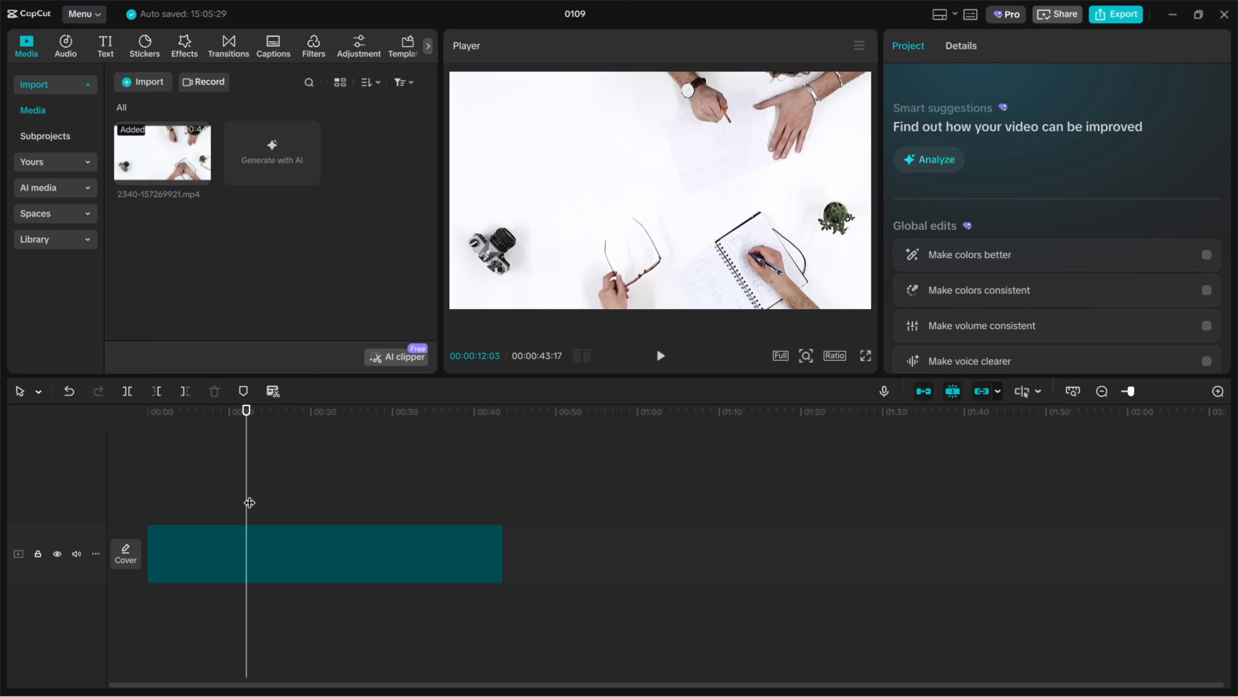
pyautogui.moveTo(249, 503); pyautogui.dragTo(61, 498)
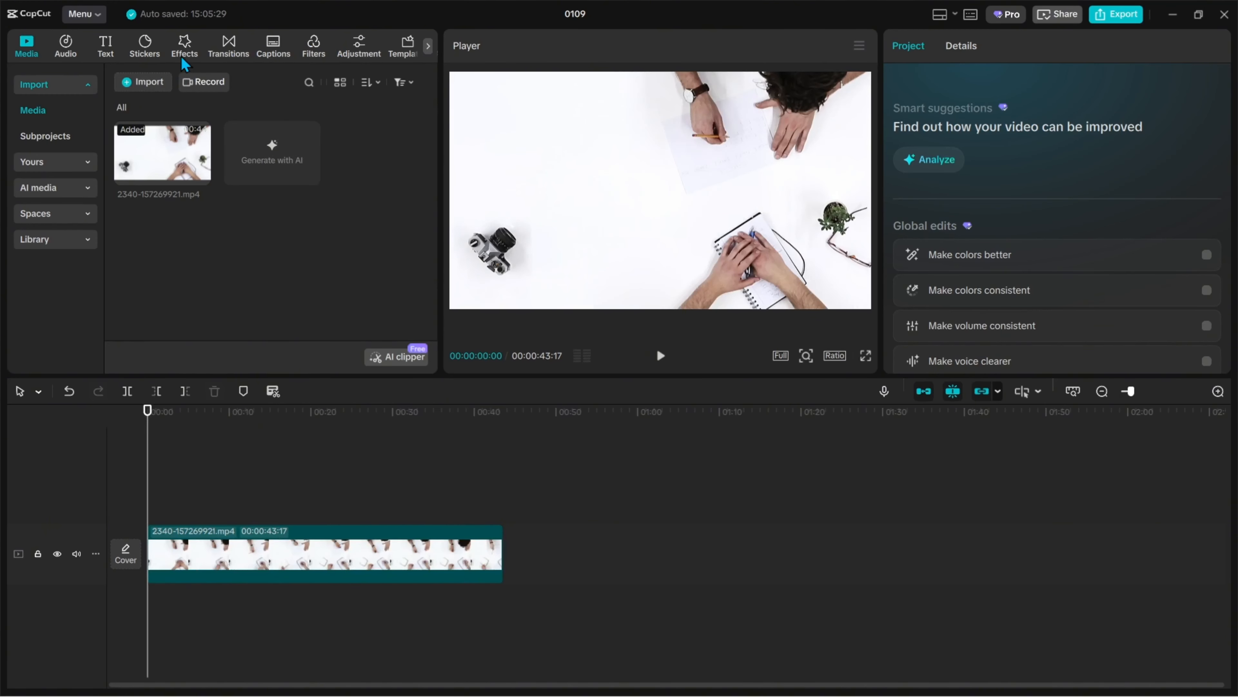
# - Search the stickers for "business" and add the Support Local Business sticker above the video at the start of the timeline
pyautogui.click(155, 57)
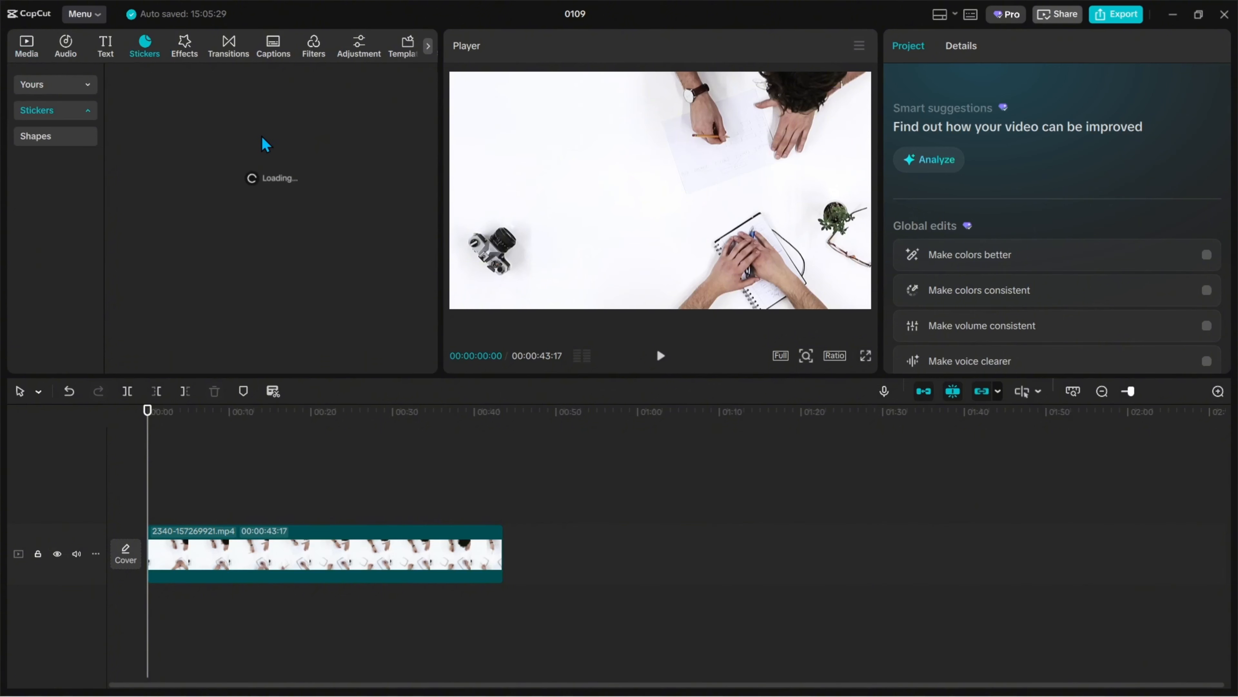
pyautogui.click(192, 82)
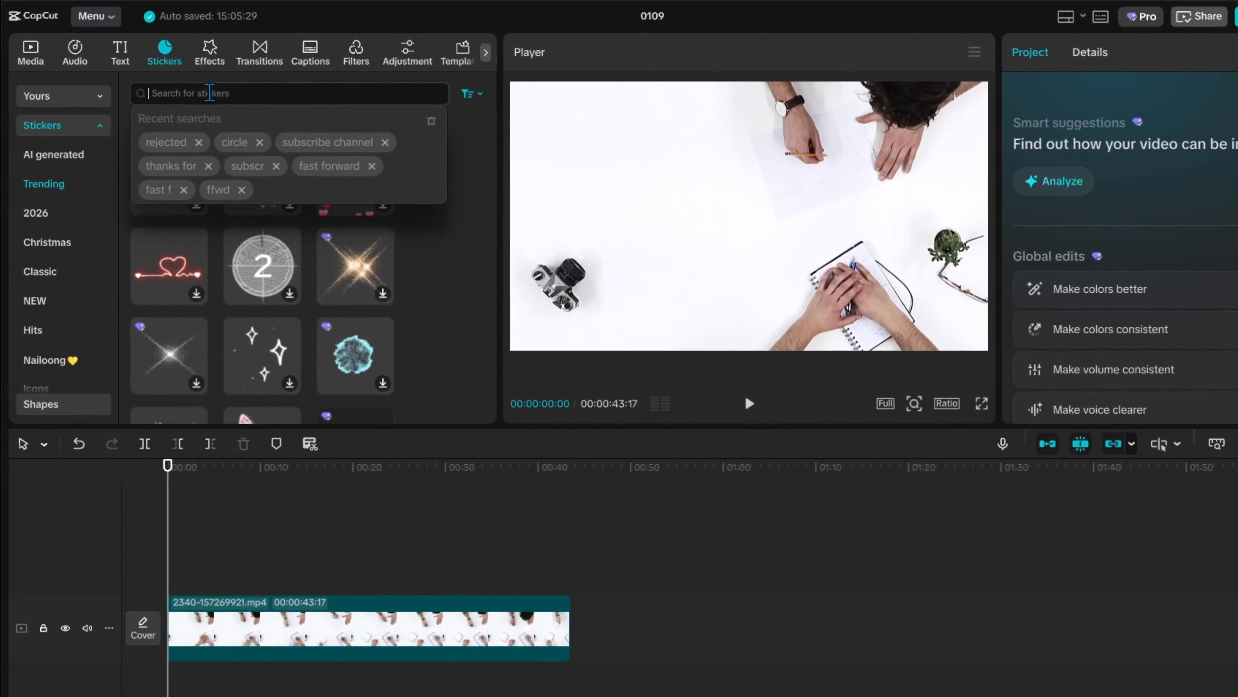
pyautogui.write('business')
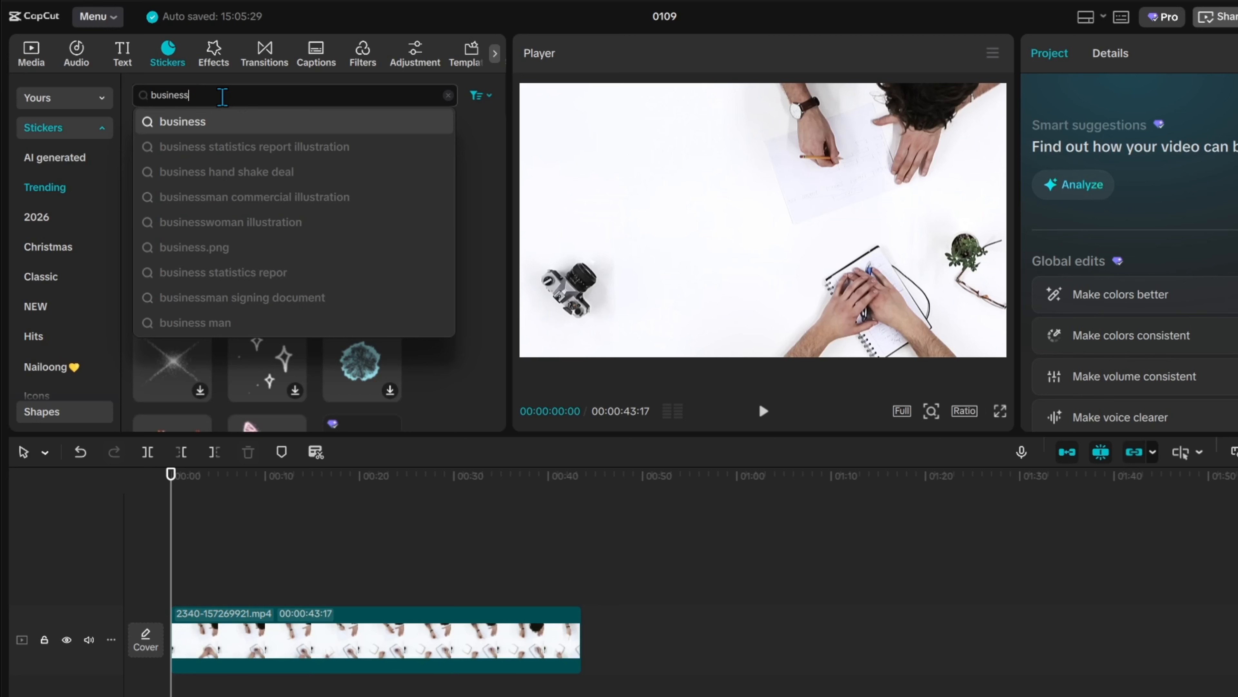
pyautogui.press('Return')
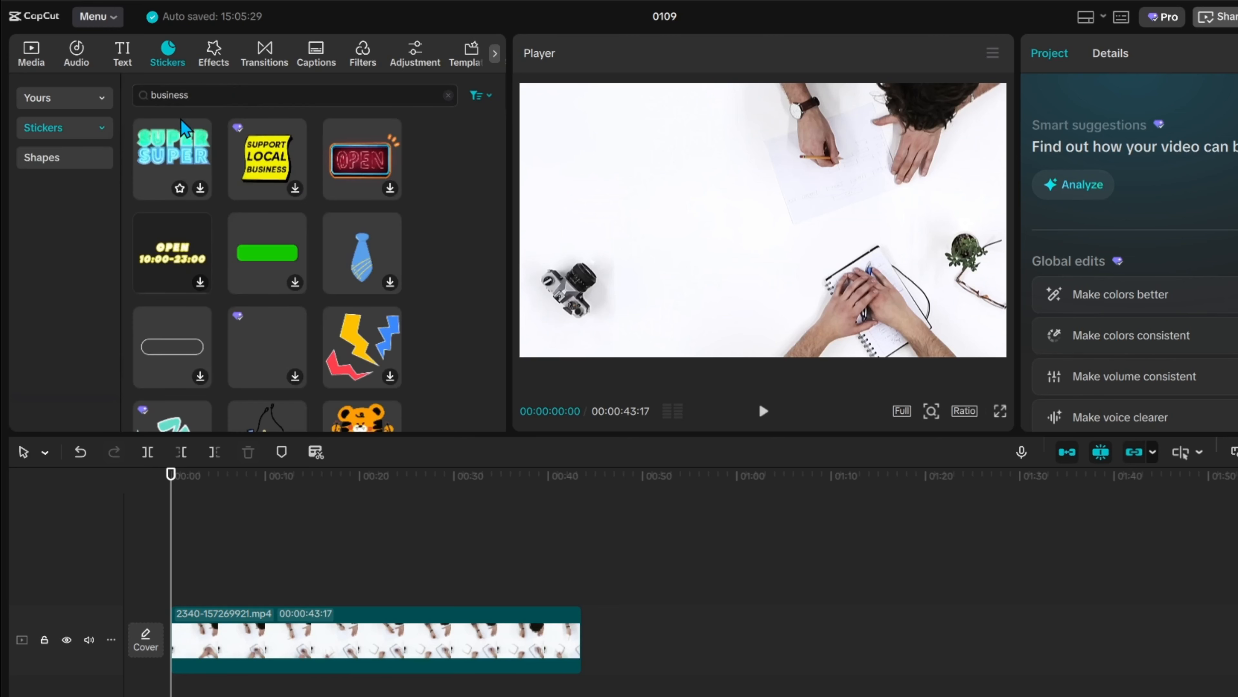
pyautogui.moveTo(281, 142); pyautogui.dragTo(238, 590)
# - Move the Support Local Business sticker to the upper-left area of the video frame, at X -1082
pyautogui.click(201, 535)
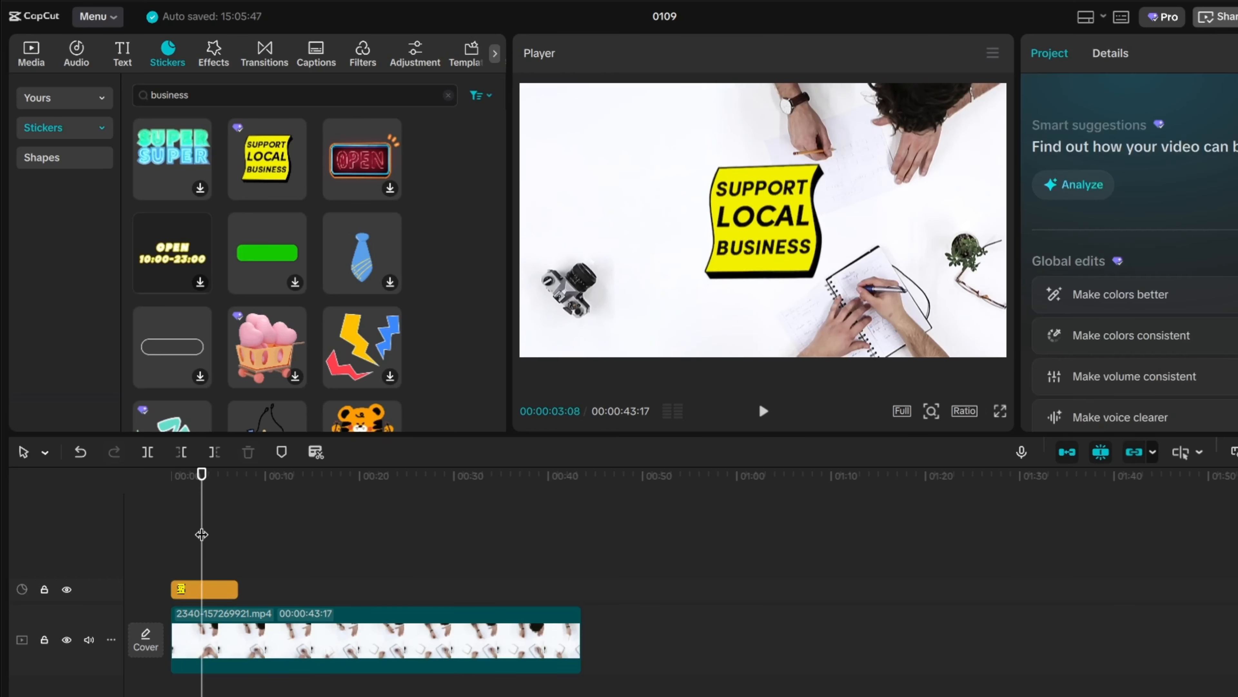
pyautogui.click(204, 591)
pyautogui.moveTo(794, 196); pyautogui.dragTo(682, 146)
pyautogui.click(791, 195)
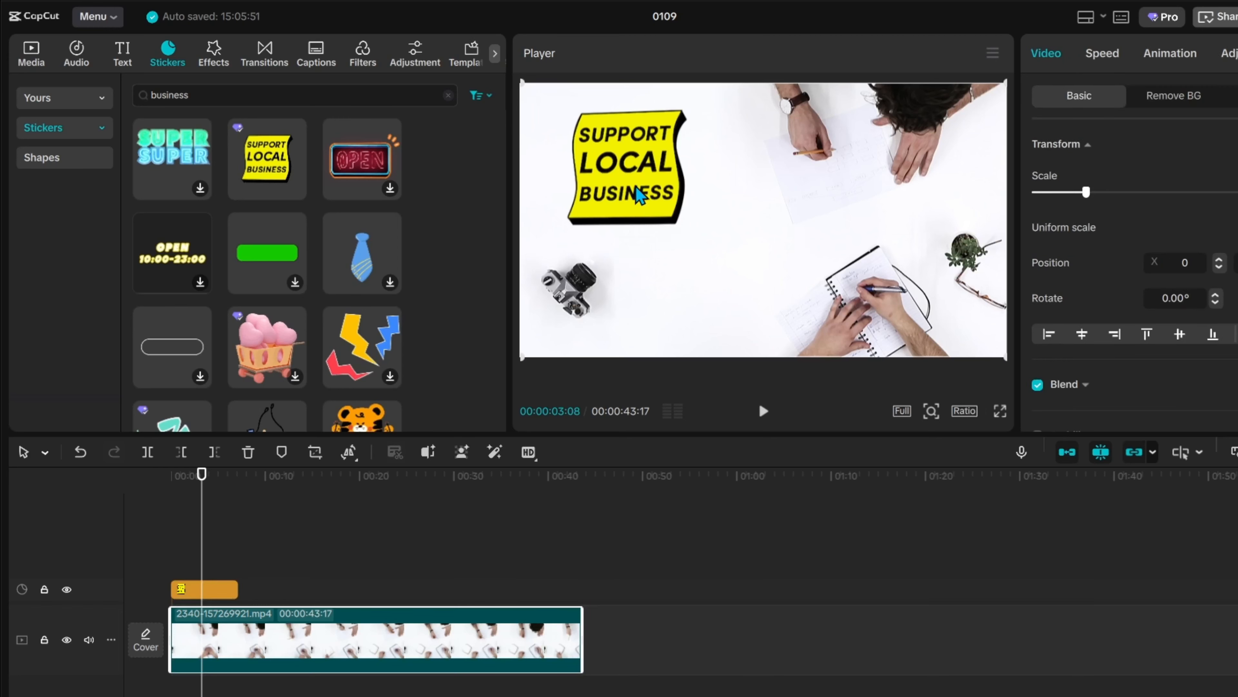
pyautogui.click(210, 589)
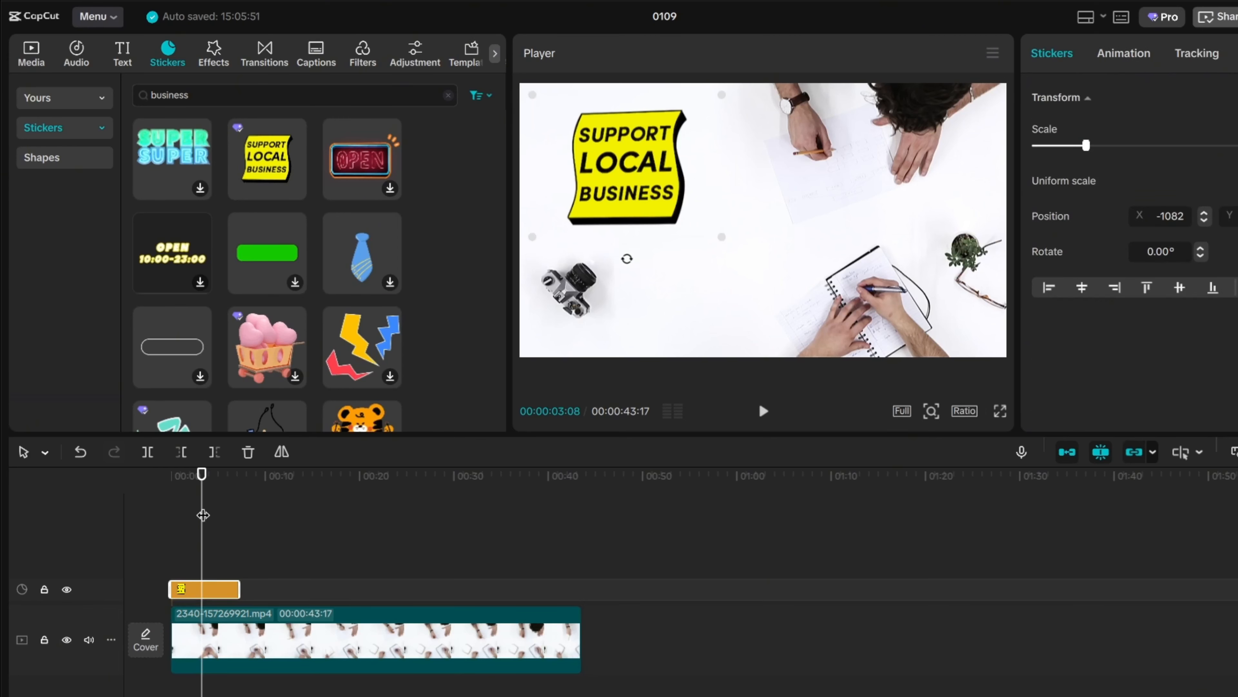
# - At the start of the timeline, place the sticker at X -1019, Y 356 and add a position keyframe
pyautogui.moveTo(203, 515); pyautogui.dragTo(170, 510)
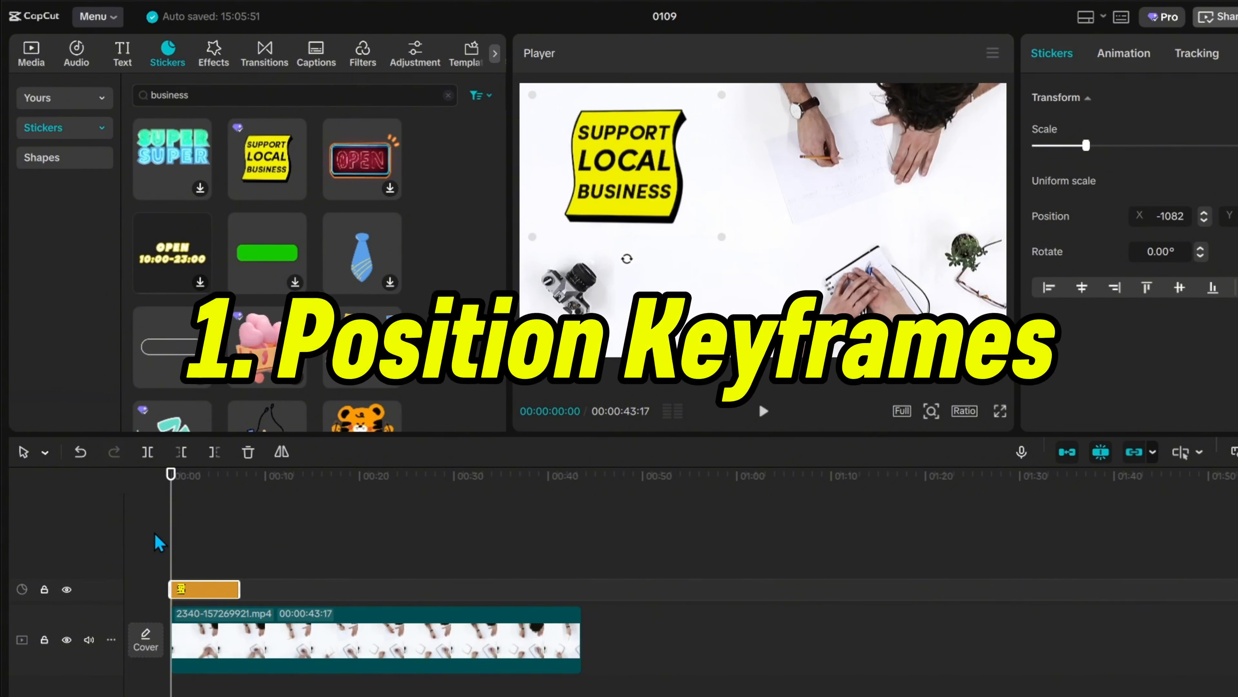
pyautogui.moveTo(531, 150); pyautogui.dragTo(534, 162)
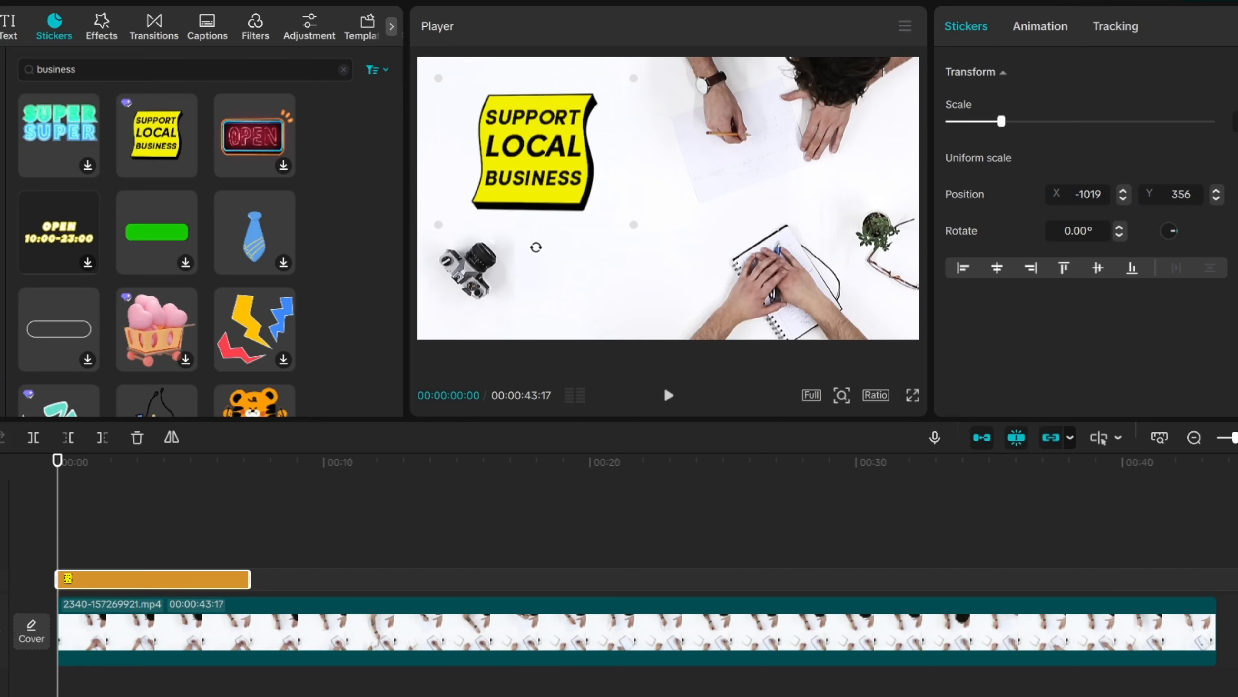
pyautogui.click(1207, 199)
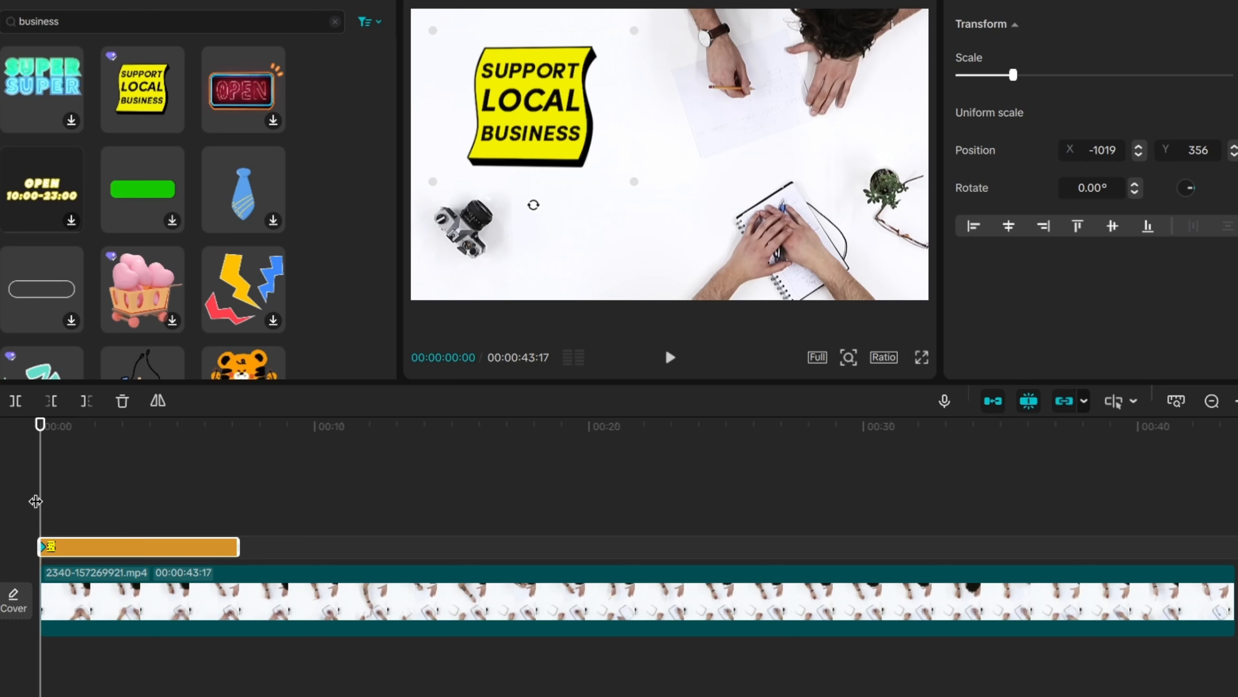
# - Add a position keyframe at 00:00:07:05 and move the sticker to the lower right of the frame, at X 922, Y -382
pyautogui.moveTo(35, 501); pyautogui.dragTo(234, 511)
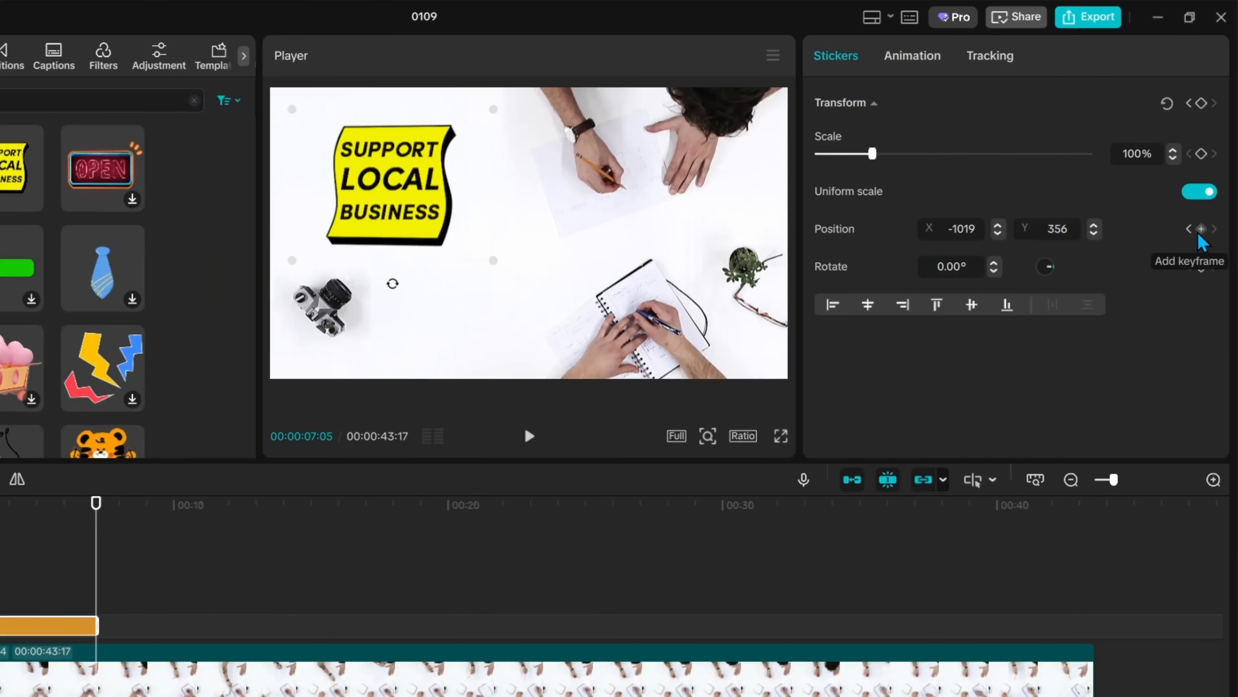
pyautogui.click(1201, 229)
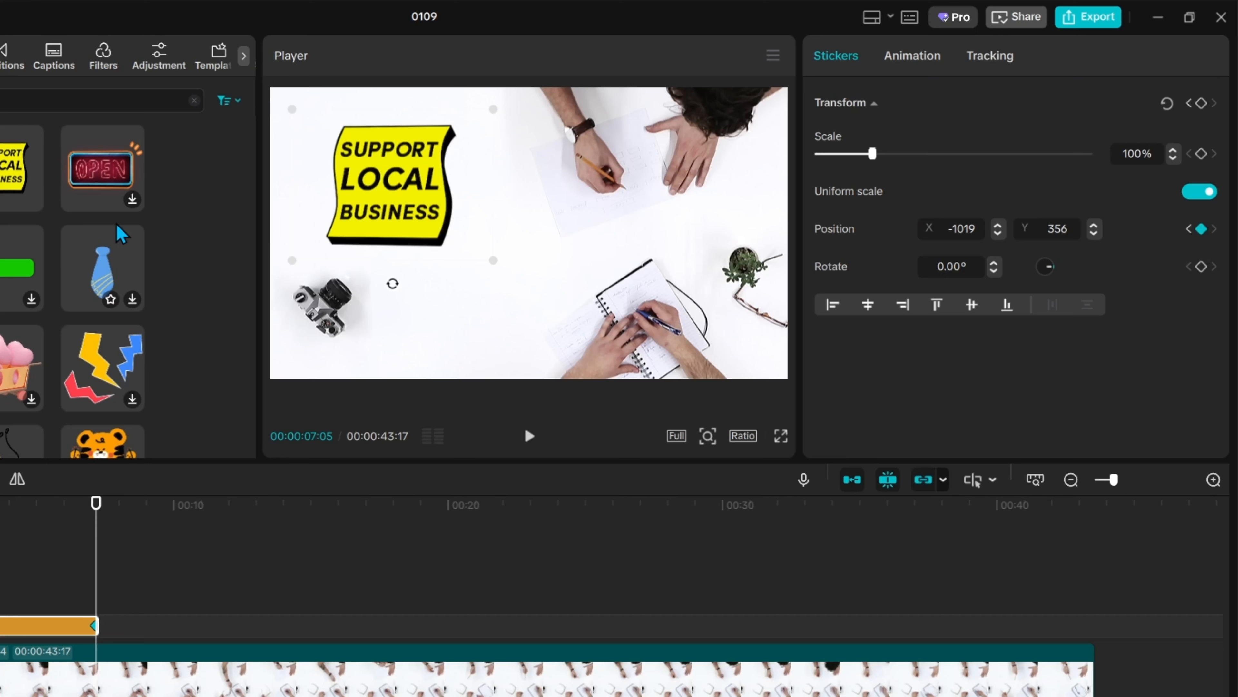
pyautogui.moveTo(393, 199); pyautogui.dragTo(648, 290)
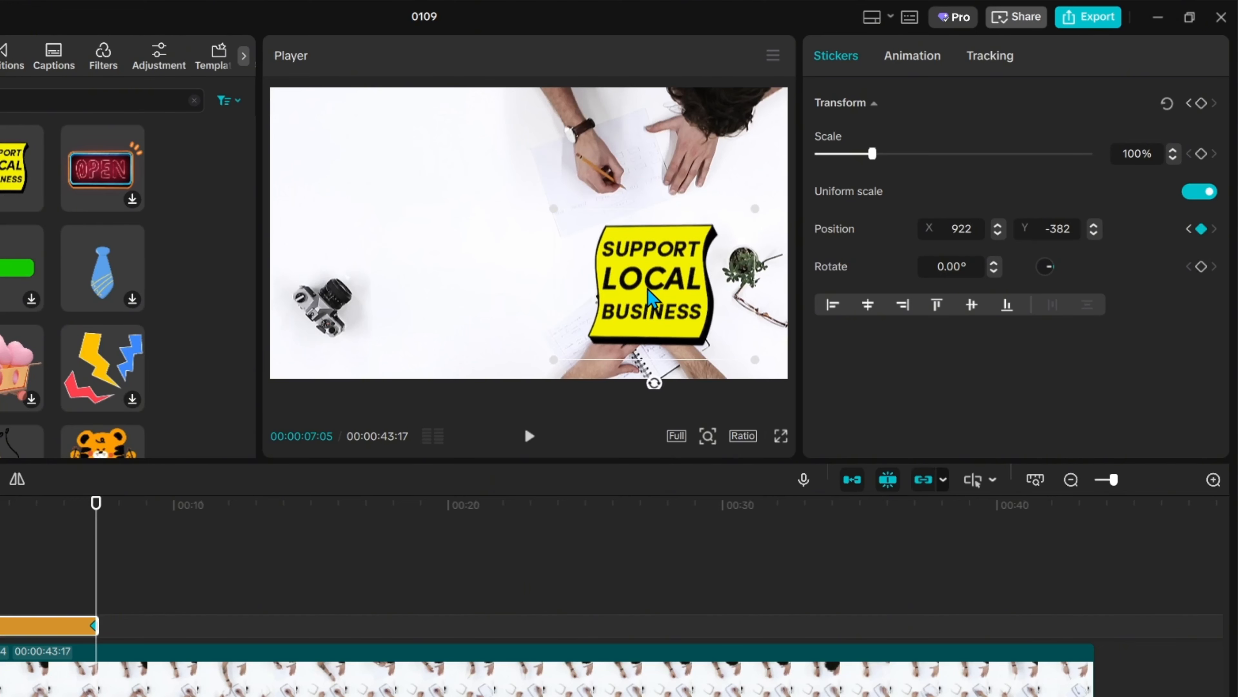
# - Play the sticker's position animation from the start
pyautogui.click(0, 561)
pyautogui.press('Home')
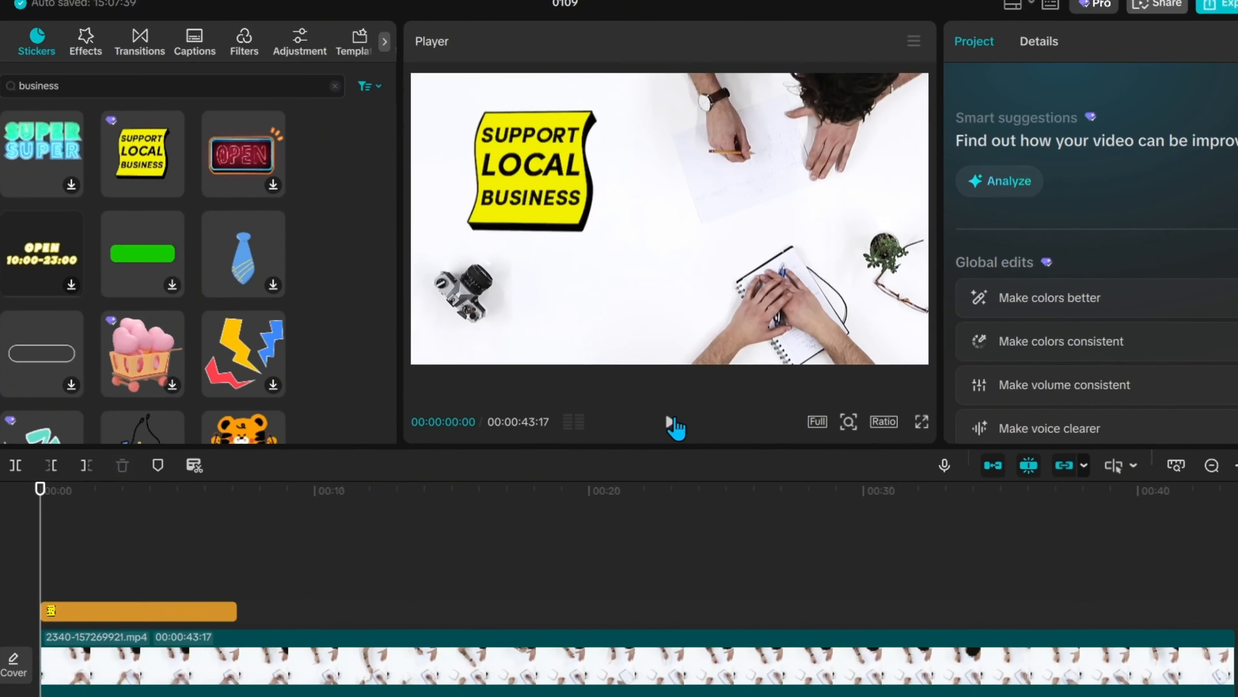
pyautogui.click(528, 436)
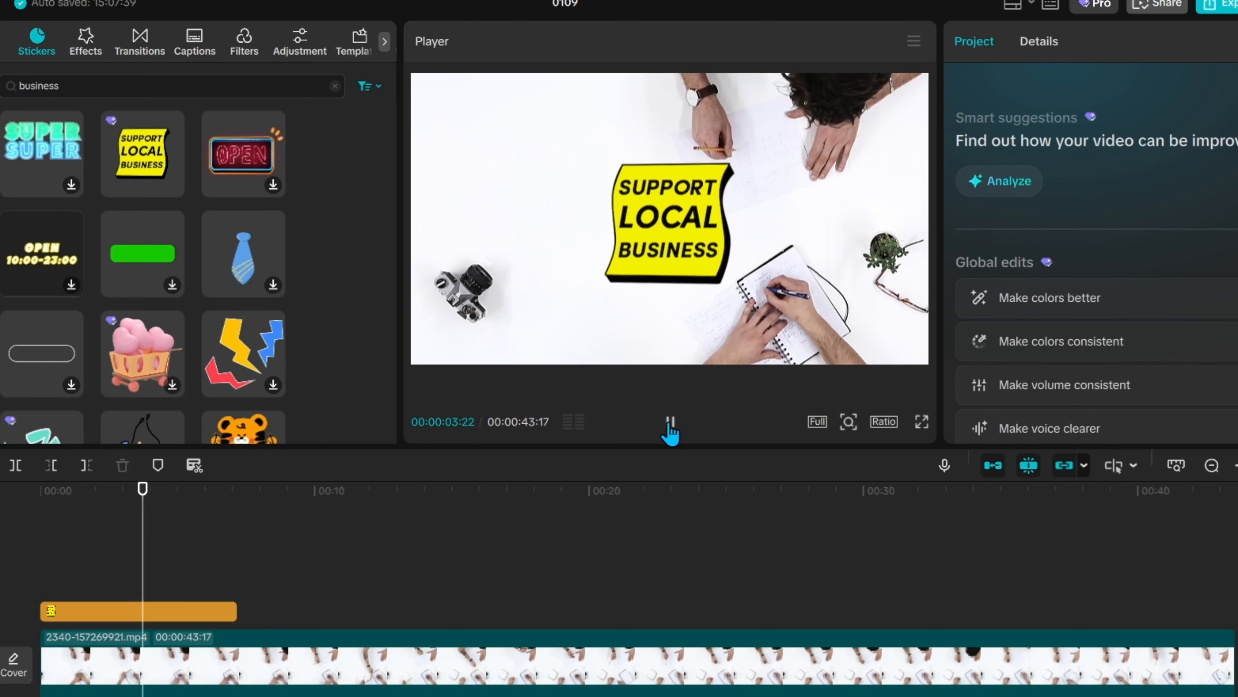
pyautogui.click(670, 422)
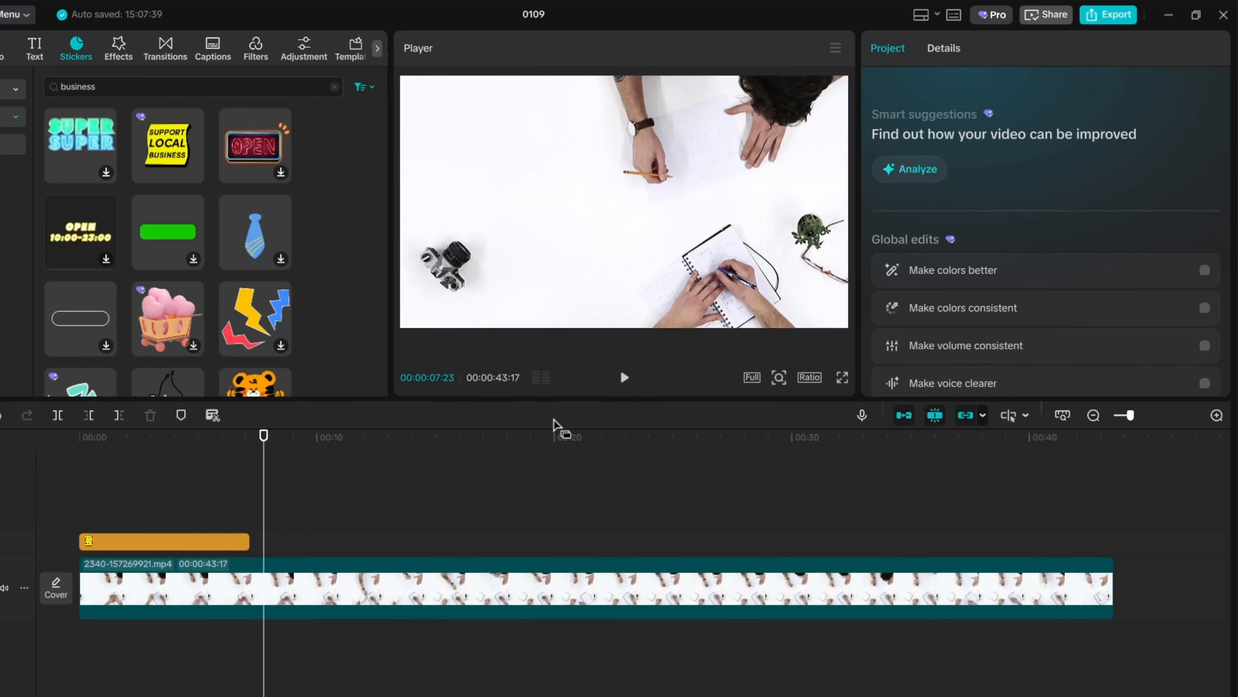
# - Move the sticker's ending position keyframe earlier, to about the middle of its clip, and play the faster movement from the start
pyautogui.click(109, 540)
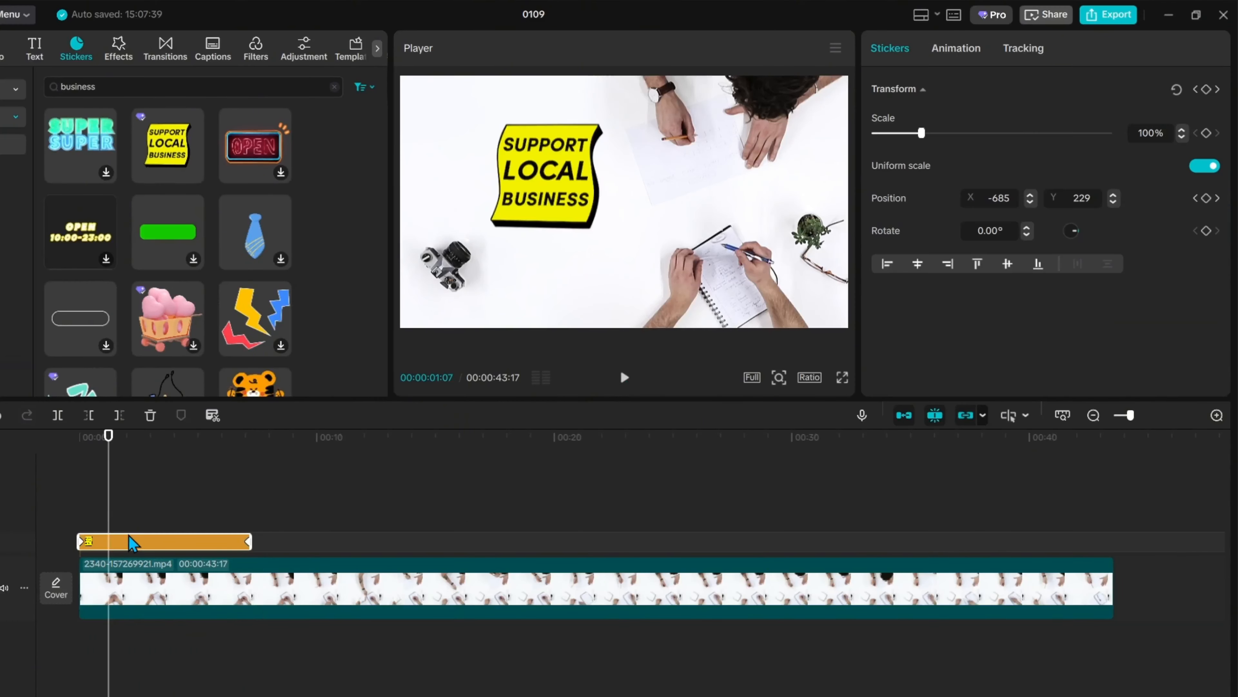
pyautogui.click(247, 545)
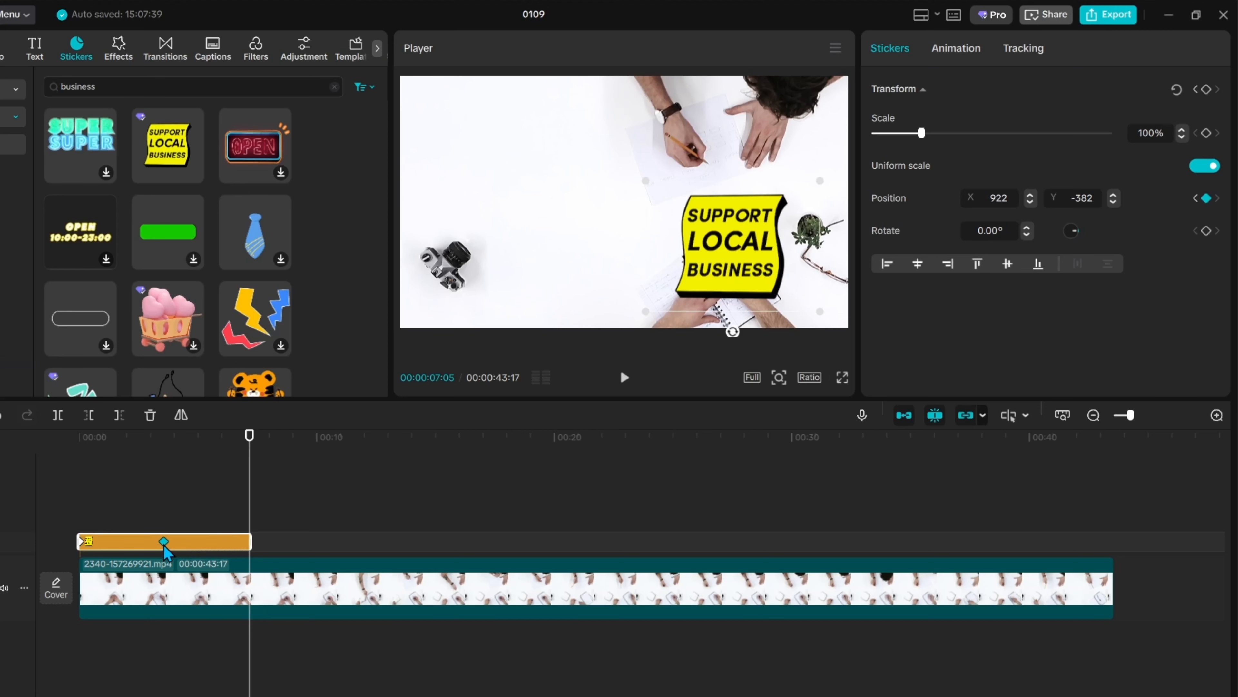
pyautogui.click(144, 517)
pyautogui.moveTo(144, 517); pyautogui.dragTo(26, 503)
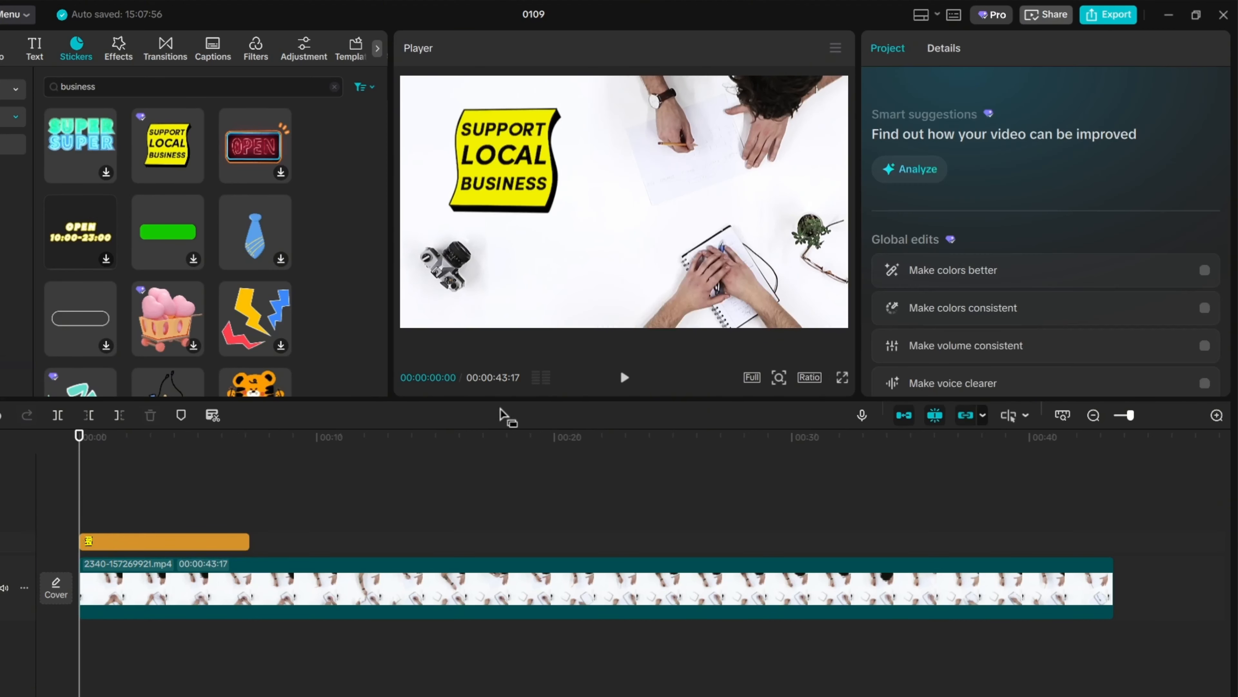
pyautogui.click(624, 377)
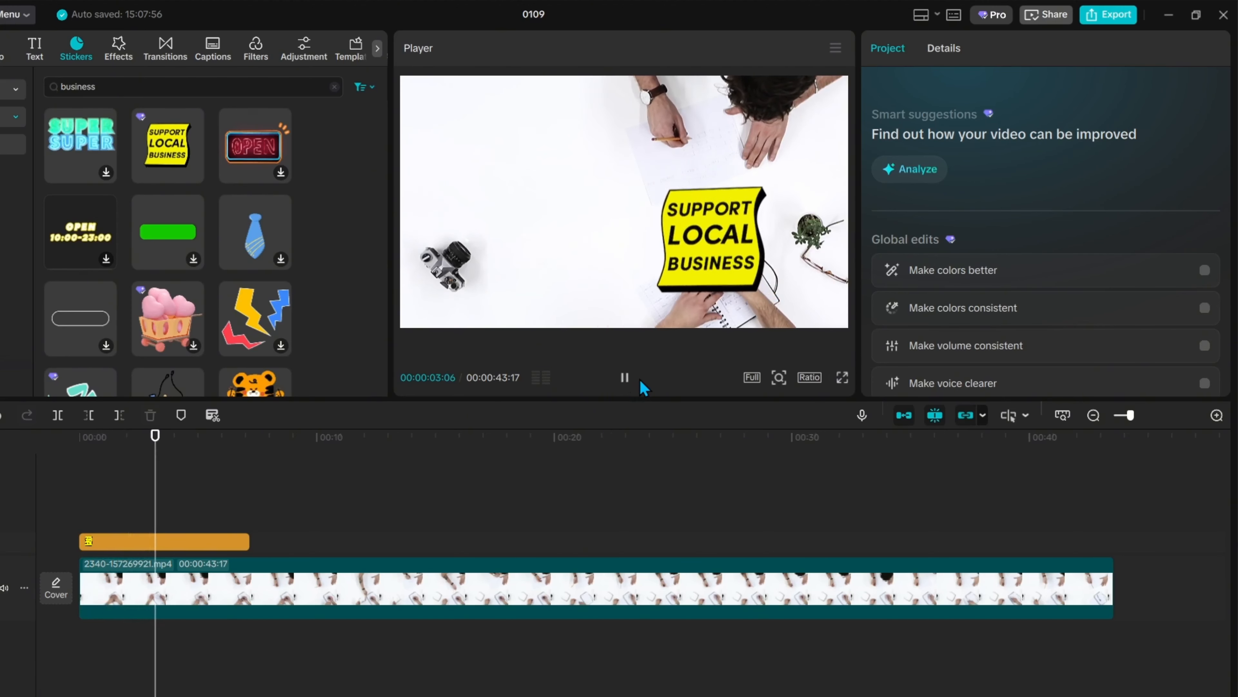
# - Keyframe the centred sticker's scale from 100% at the start to 150% at 00:00:04:12
pyautogui.click(101, 545)
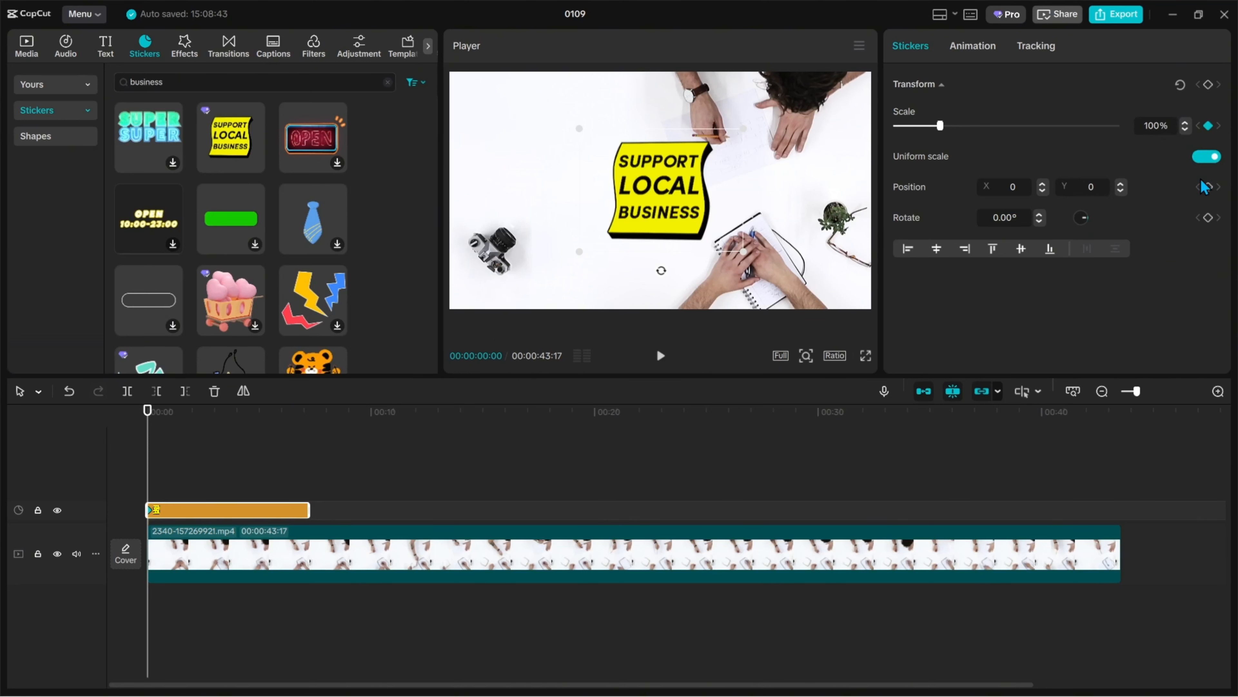
pyautogui.moveTo(149, 480); pyautogui.dragTo(248, 483)
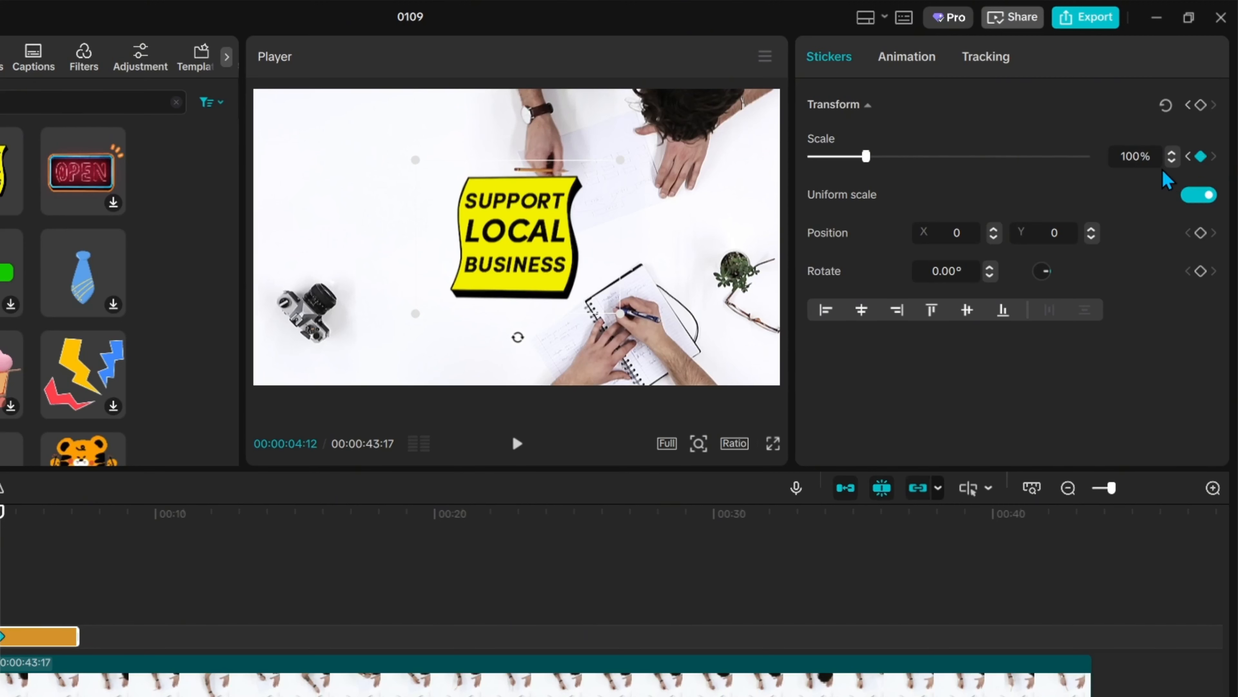
pyautogui.write('5')
pyautogui.press('Return')
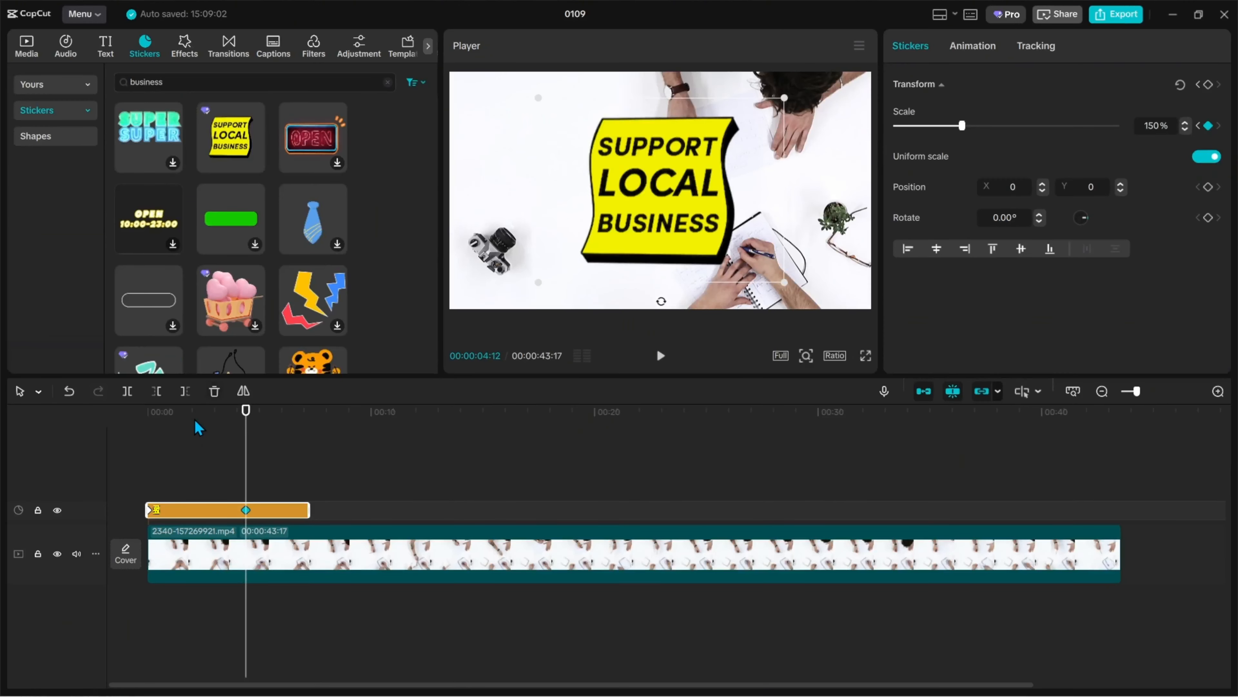
# - Play the sticker's scale-up animation from the start
pyautogui.moveTo(195, 420); pyautogui.dragTo(72, 449)
pyautogui.click(664, 359)
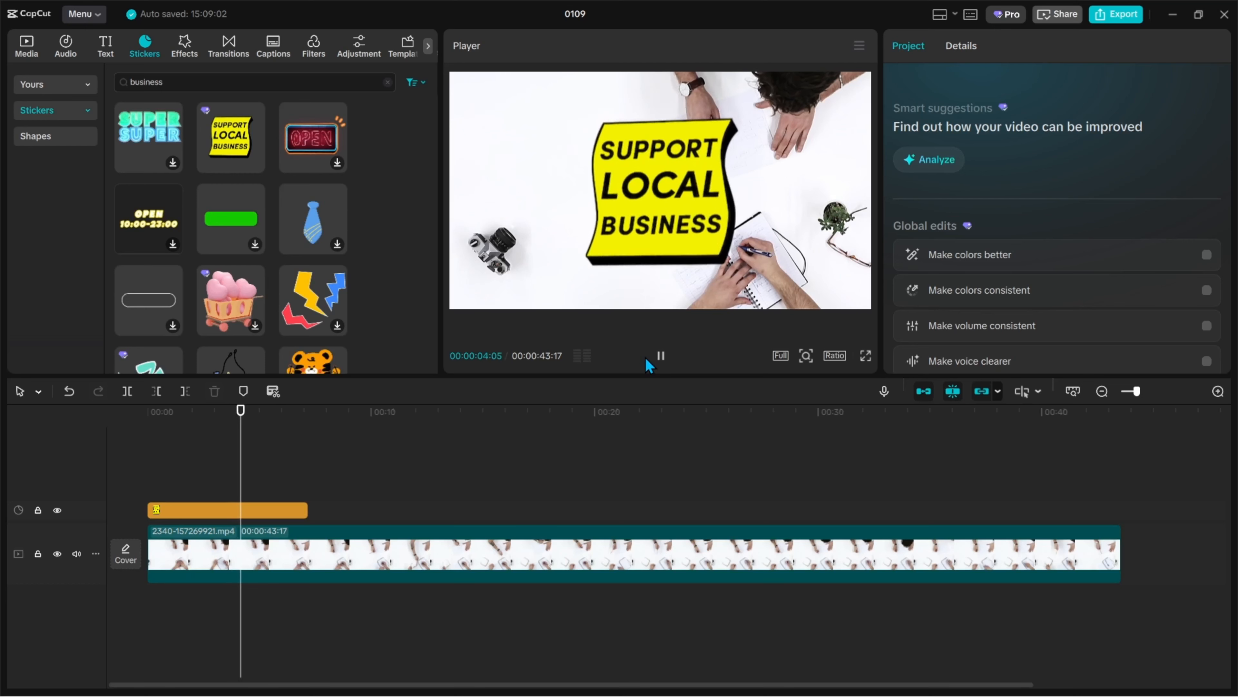
pyautogui.click(661, 355)
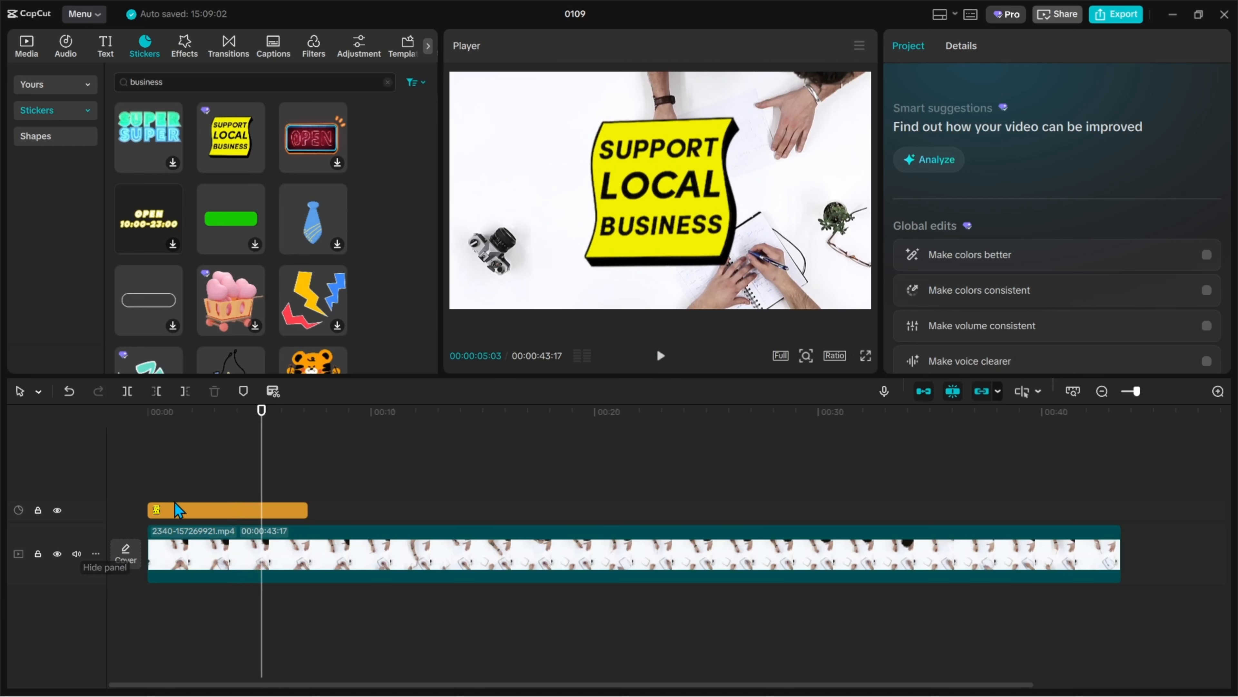
# - Add another scale keyframe to the sticker at its end, at 00:00:07:06
pyautogui.click(210, 509)
pyautogui.moveTo(219, 477); pyautogui.dragTo(309, 479)
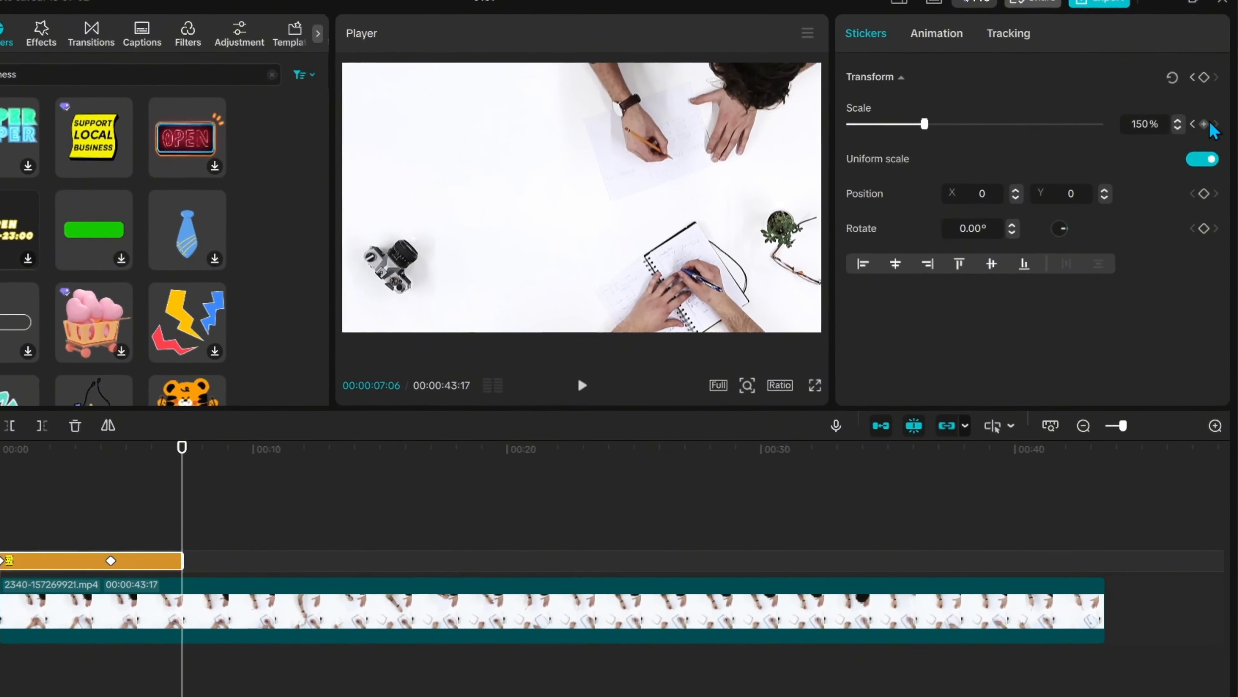
pyautogui.click(1208, 126)
# - Play the complete scale animation from the start past the end of the sticker
pyautogui.moveTo(98, 506); pyautogui.dragTo(0, 515)
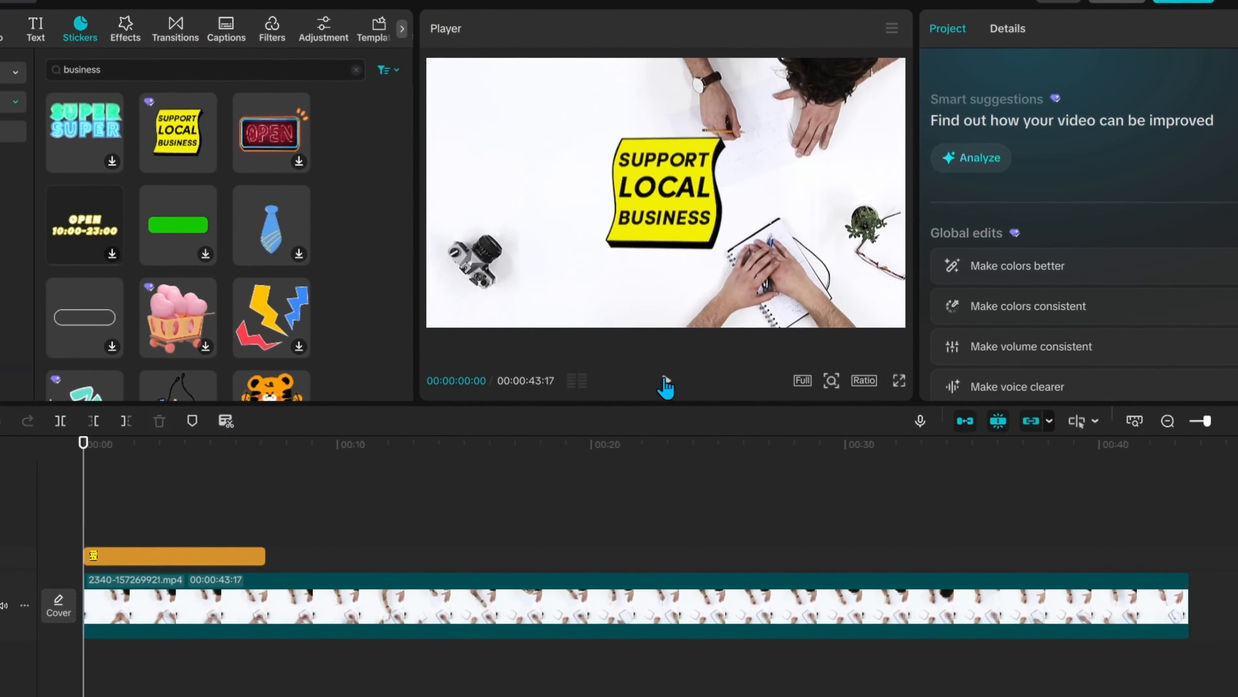
pyautogui.click(666, 383)
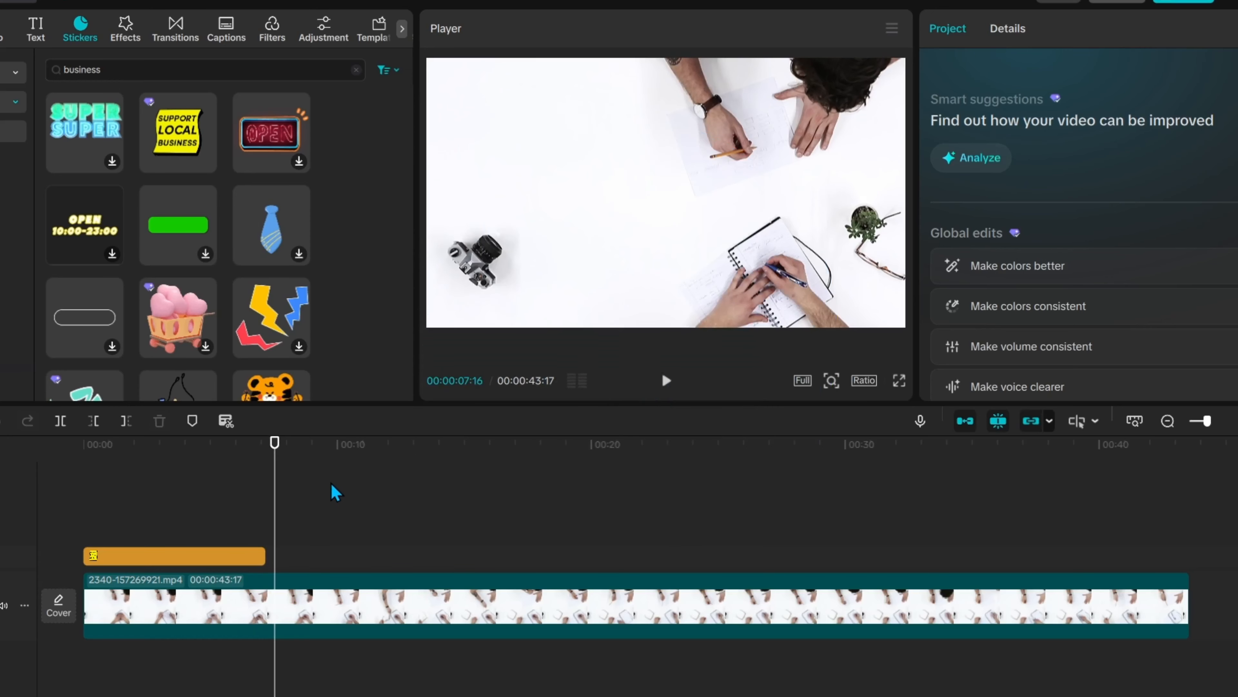
pyautogui.click(172, 516)
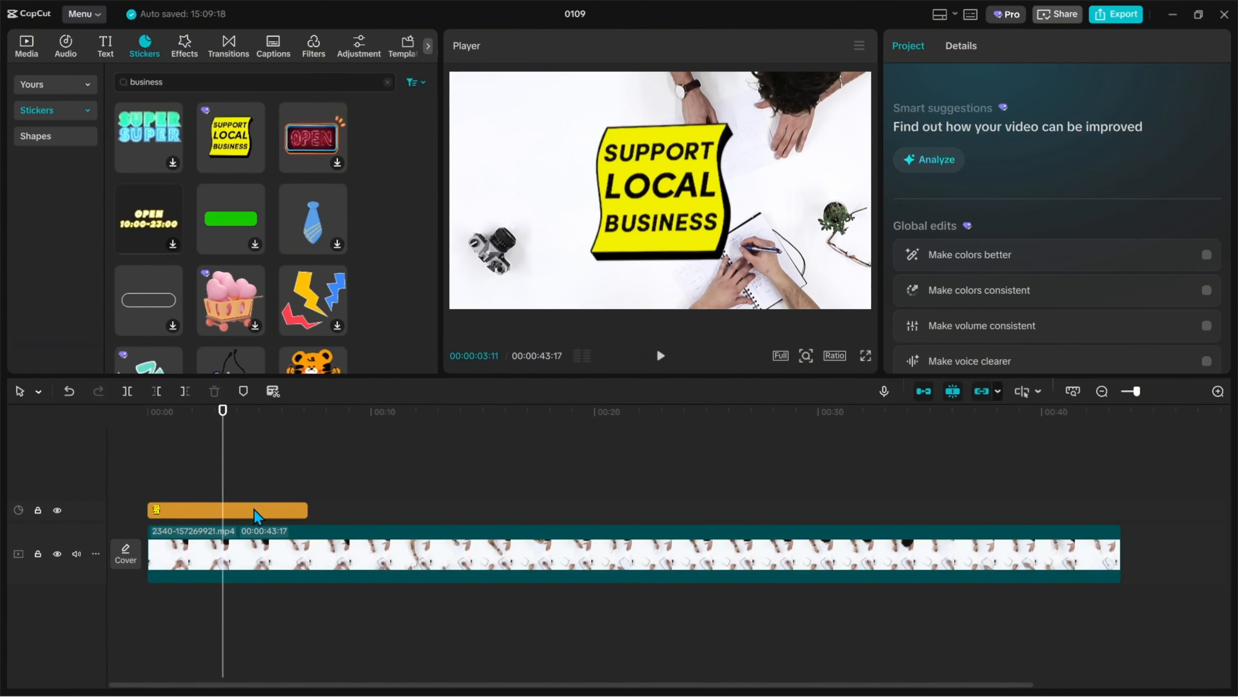
# - Move the sticker to the left side of the video frame, at X -1328, Y -59
pyautogui.click(253, 509)
pyautogui.click(245, 508)
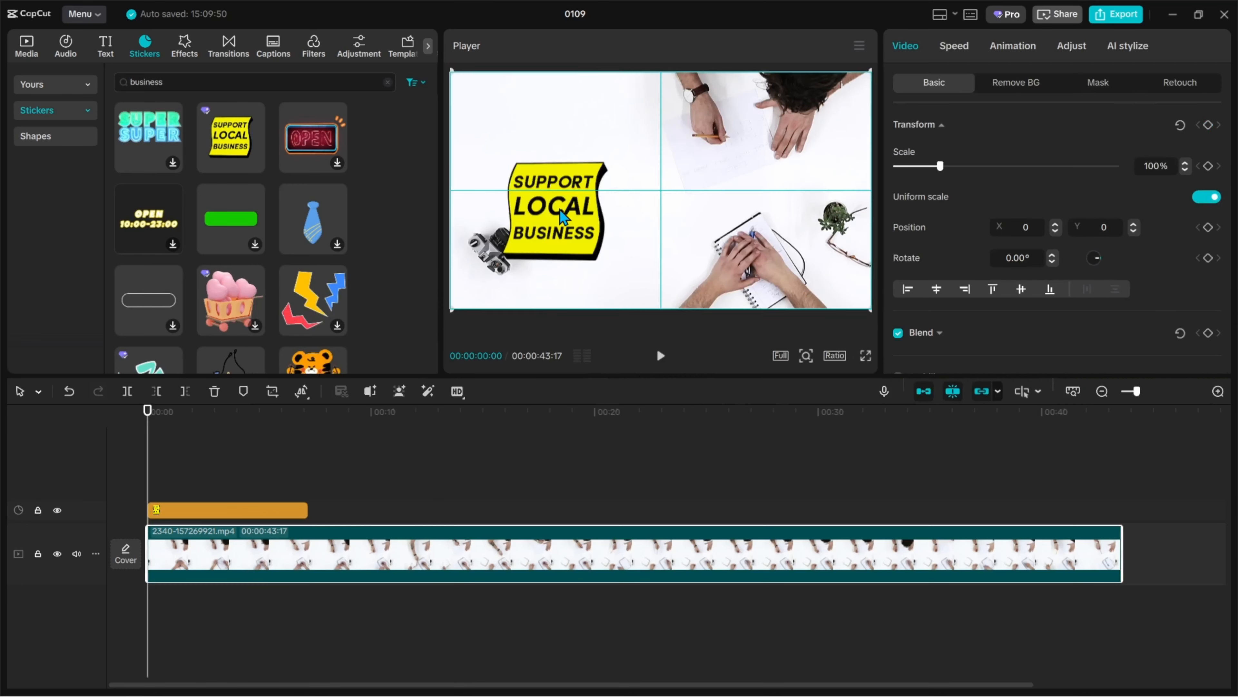
pyautogui.moveTo(570, 229); pyautogui.dragTo(529, 217)
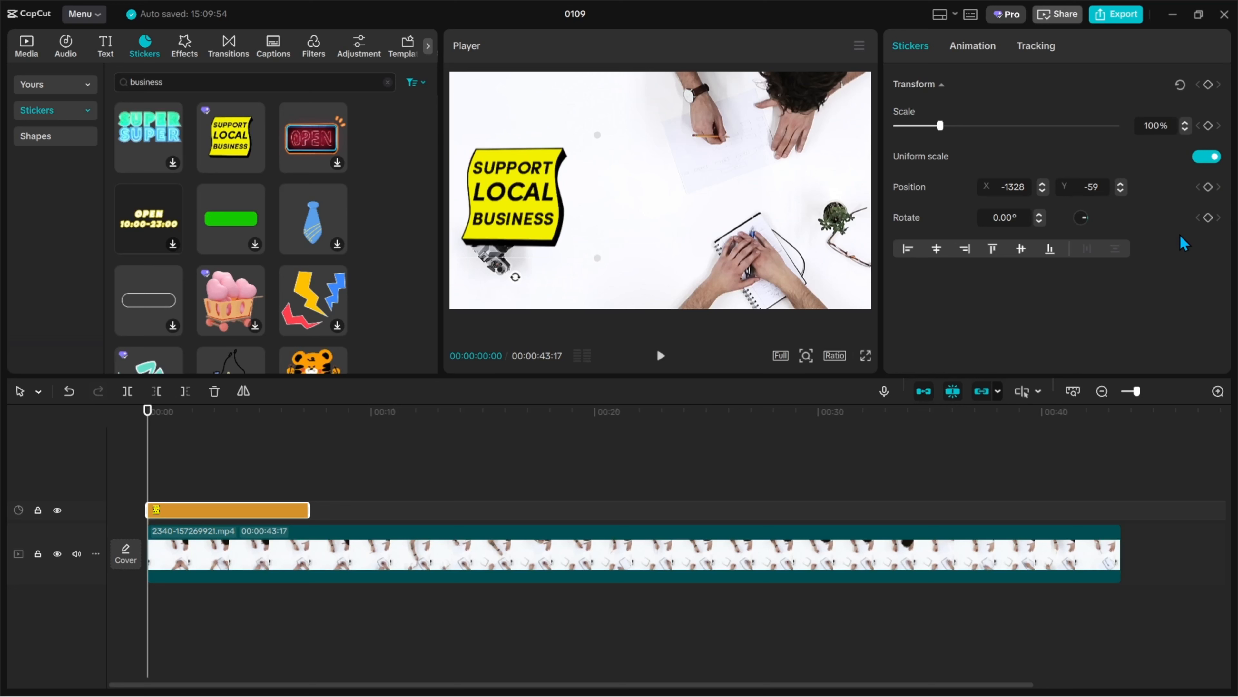
# - Add position and rotation keyframes to the sticker at the start, and place the playhead at 00:00:03:11
pyautogui.click(1209, 187)
pyautogui.click(1210, 218)
pyautogui.moveTo(150, 472); pyautogui.dragTo(222, 466)
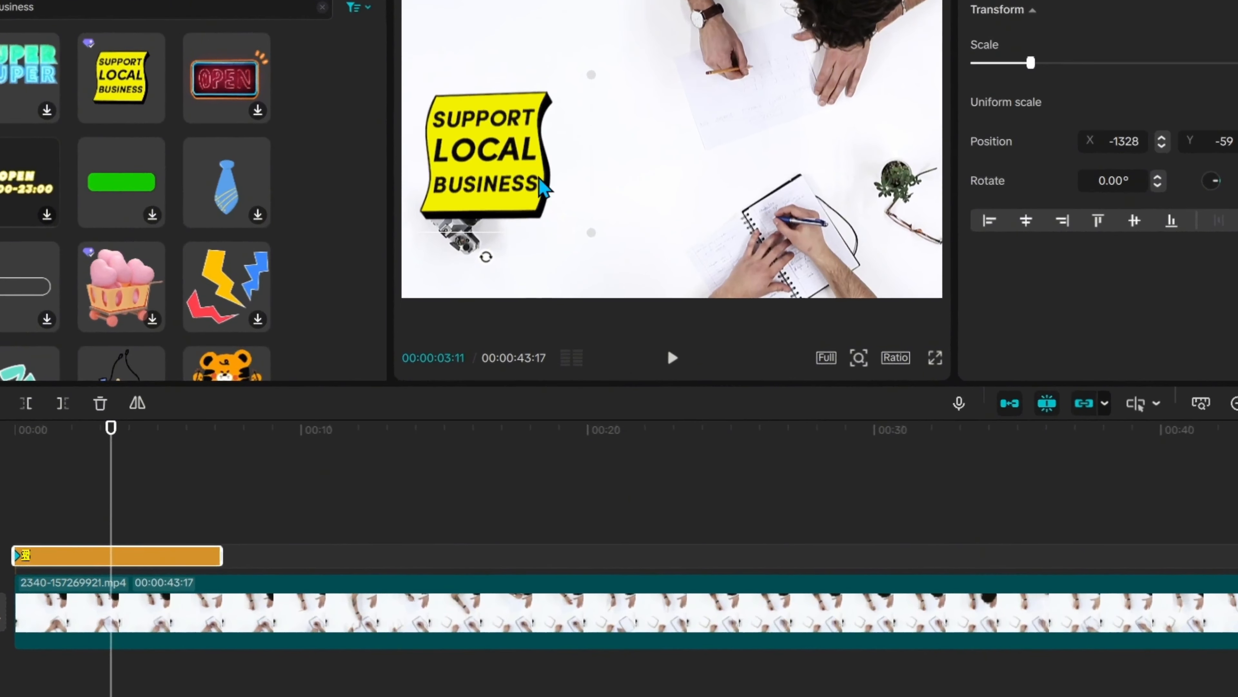
# - At 00:00:03:11, move the sticker near the centre of the frame, at X -92, Y 0, and rotate it to 180°
pyautogui.moveTo(561, 227); pyautogui.dragTo(695, 169)
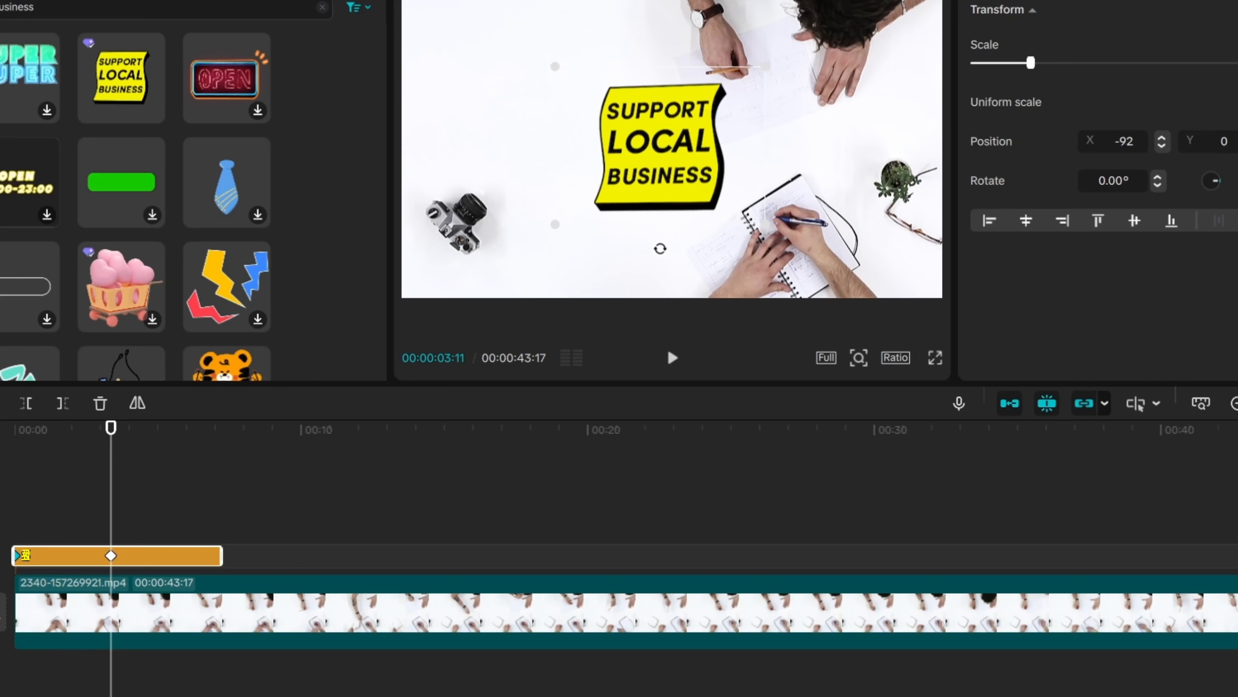
pyautogui.moveTo(660, 253); pyautogui.dragTo(668, 44)
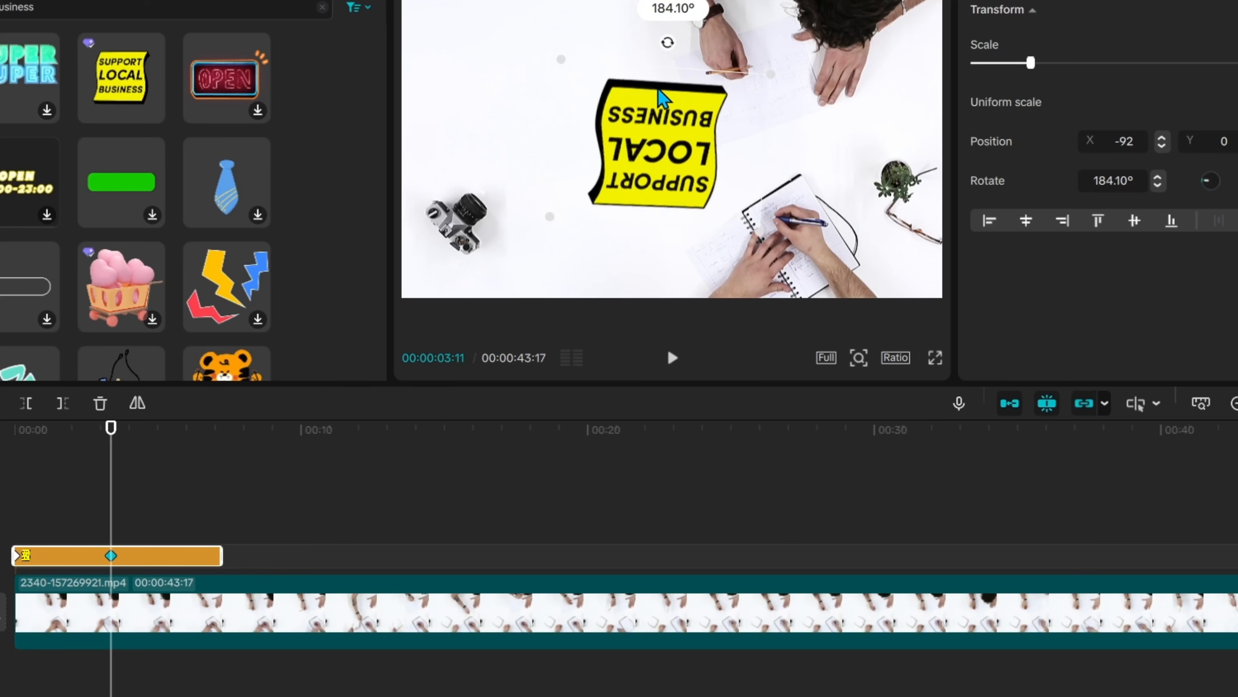
pyautogui.moveTo(659, 91); pyautogui.dragTo(656, 89)
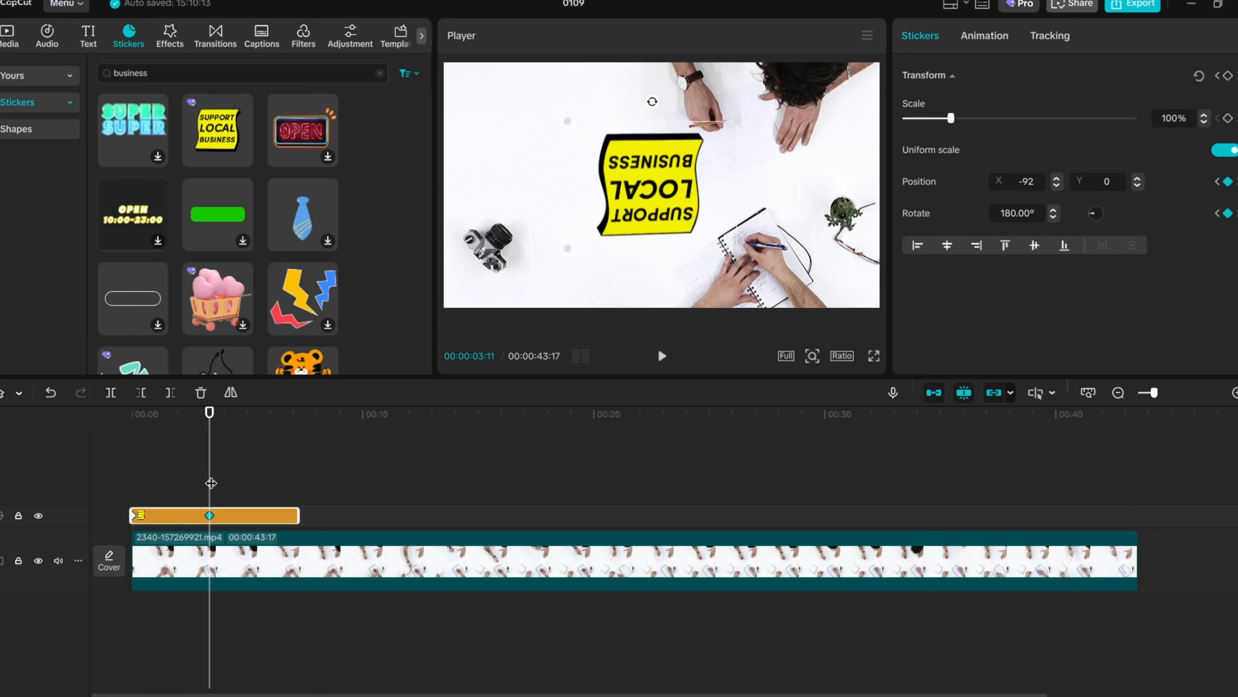
# - Add position and rotation keyframes to the sticker at its end, at 00:00:07:06
pyautogui.moveTo(210, 482); pyautogui.dragTo(297, 468)
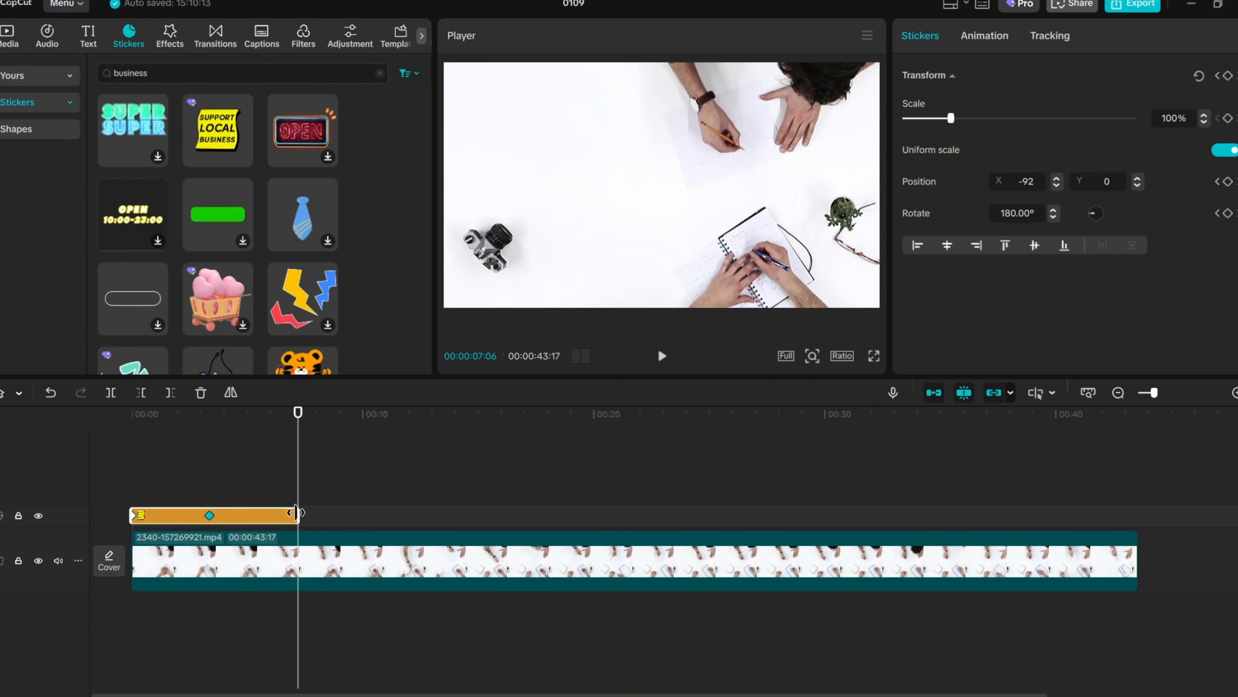
pyautogui.click(1228, 181)
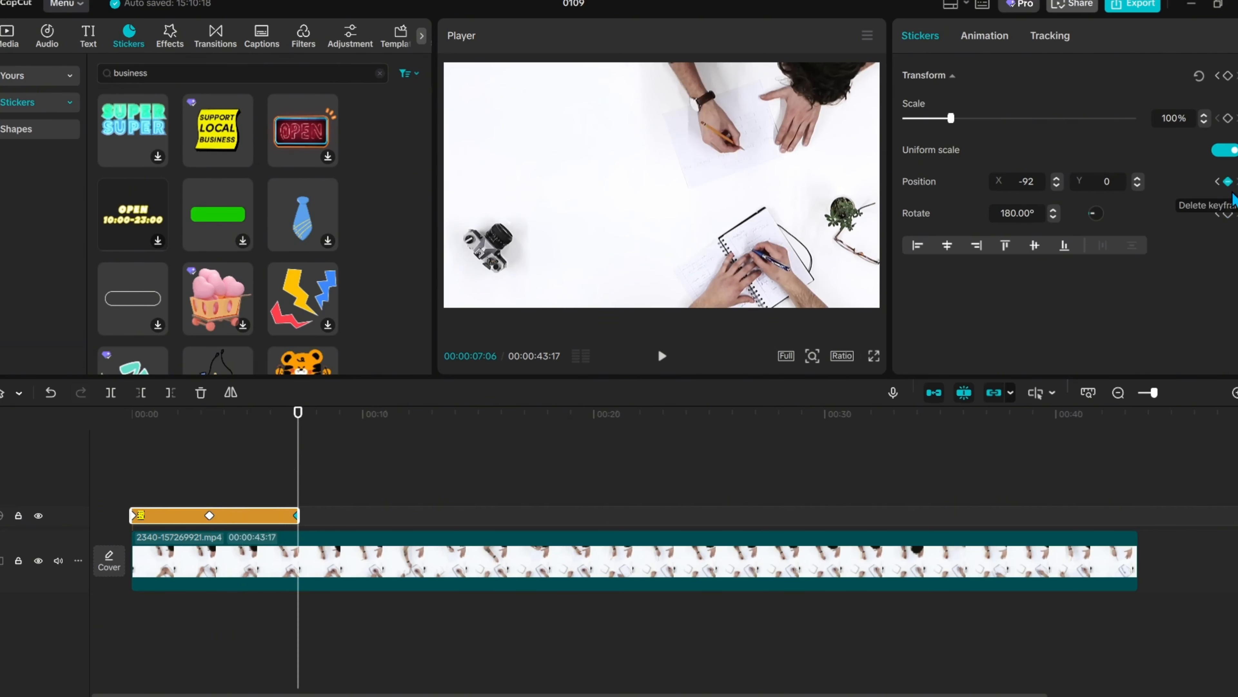
pyautogui.click(1229, 213)
# - Go back one frame to 00:00:07:05, move the sticker to X 1116, Y 0, and rotate it to 360°
pyautogui.press('Left')
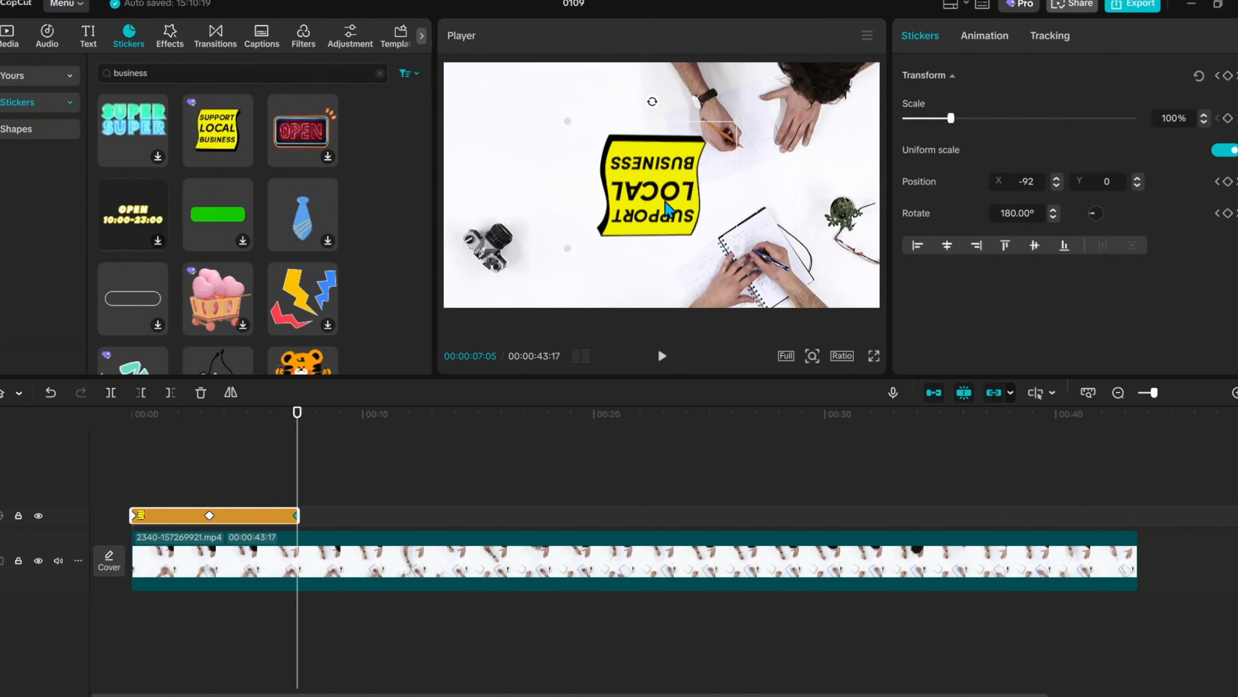
pyautogui.moveTo(624, 204); pyautogui.dragTo(762, 200)
pyautogui.moveTo(790, 103); pyautogui.dragTo(800, 274)
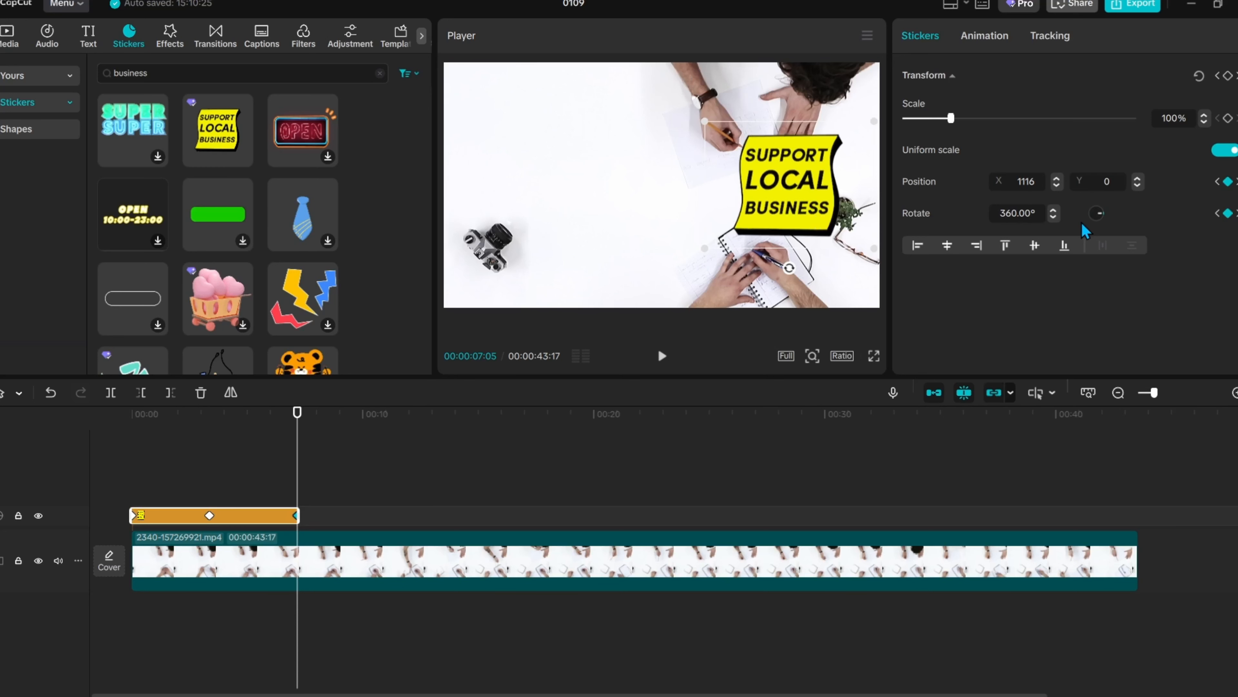
# - Play the sticker's position and rotation animation from the start of the timeline past its end, and scrub its beginning again
pyautogui.click(272, 480)
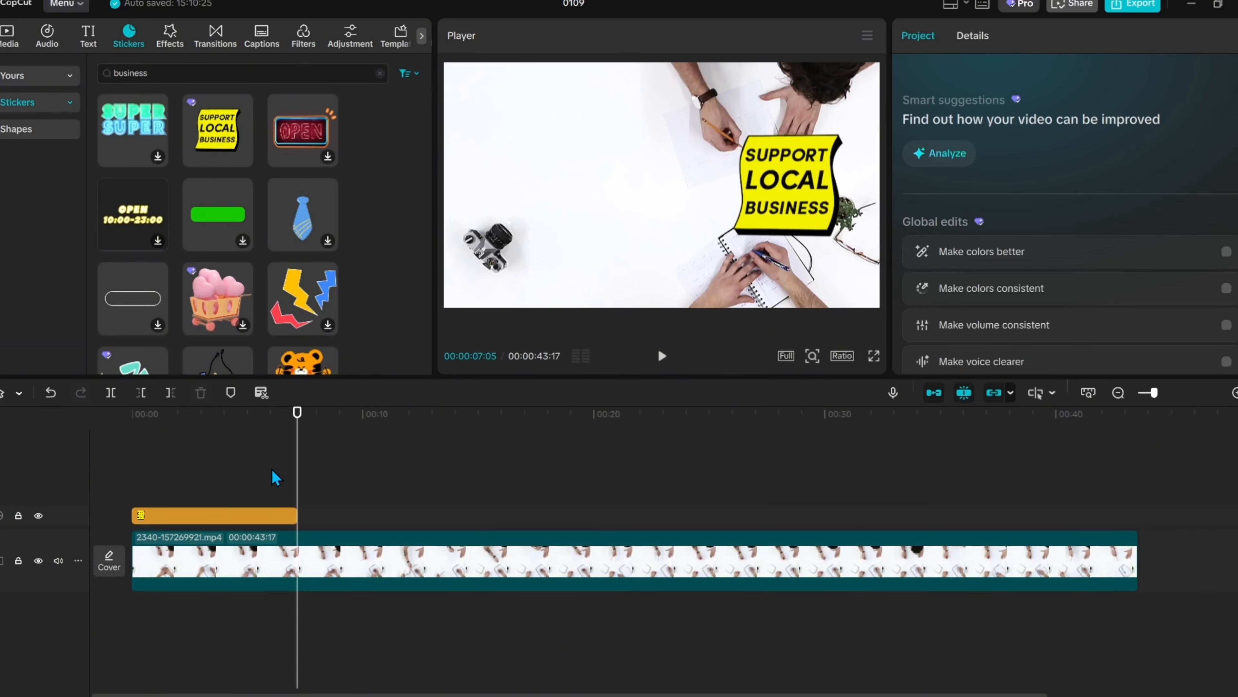
pyautogui.moveTo(274, 480); pyautogui.dragTo(66, 470)
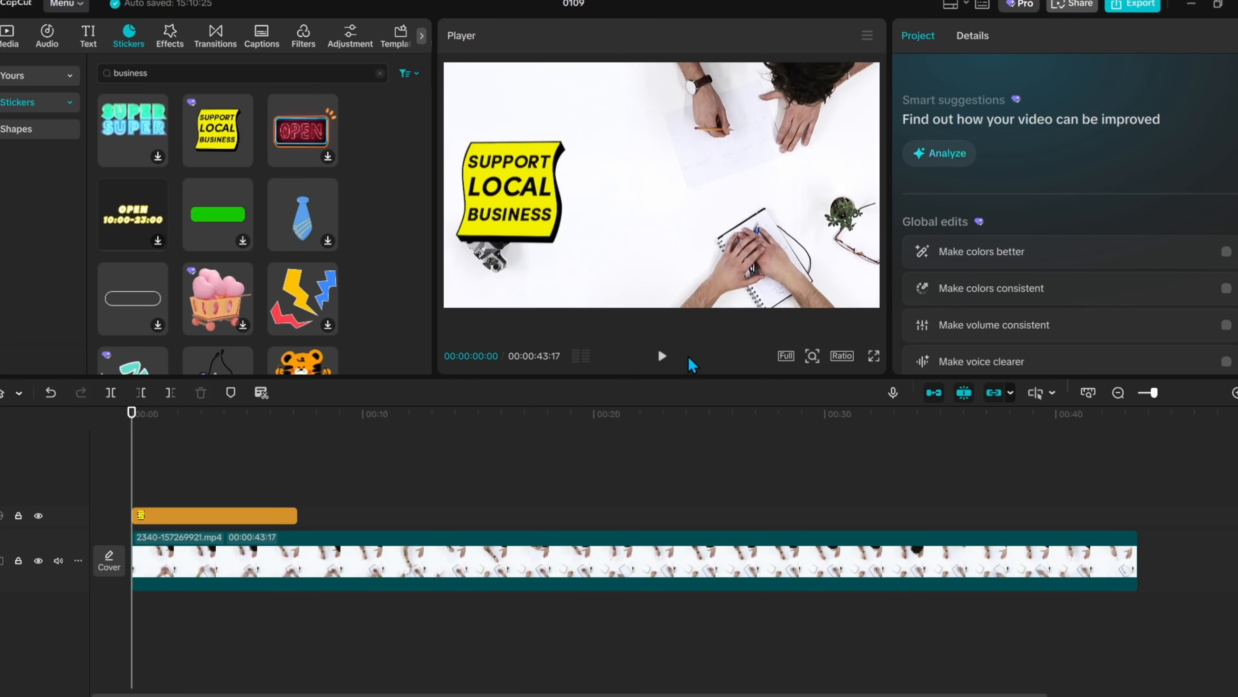
pyautogui.click(662, 356)
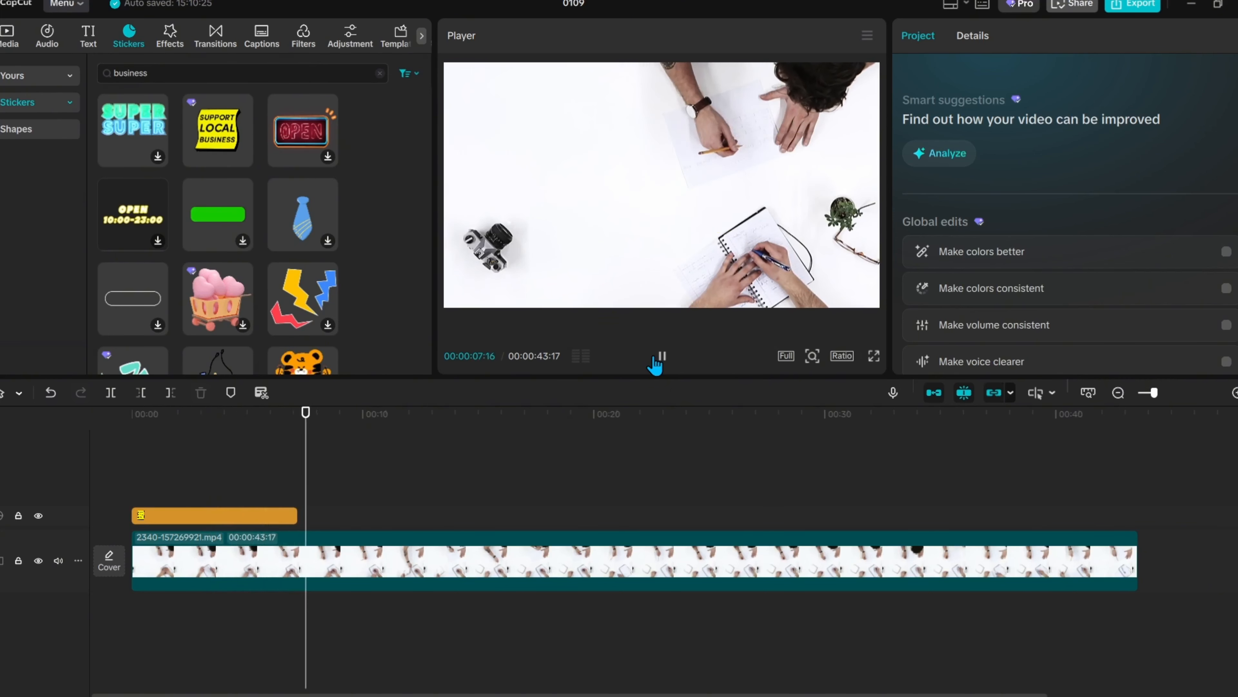
pyautogui.click(146, 478)
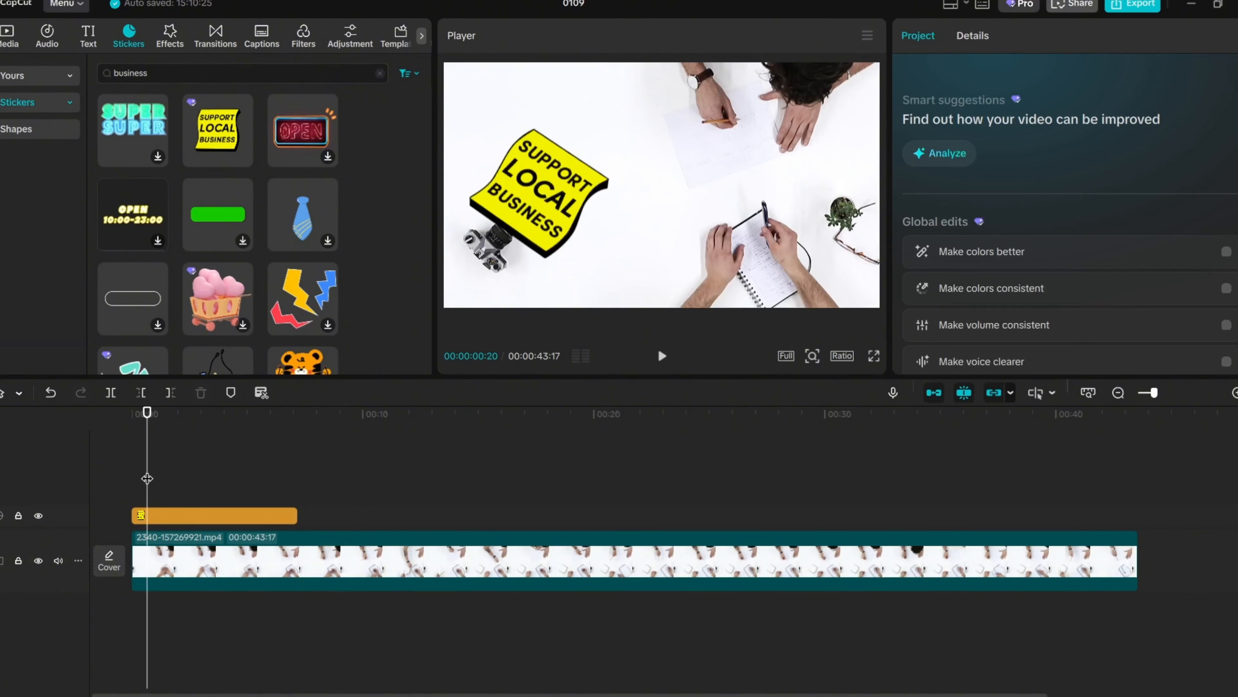
pyautogui.click(174, 517)
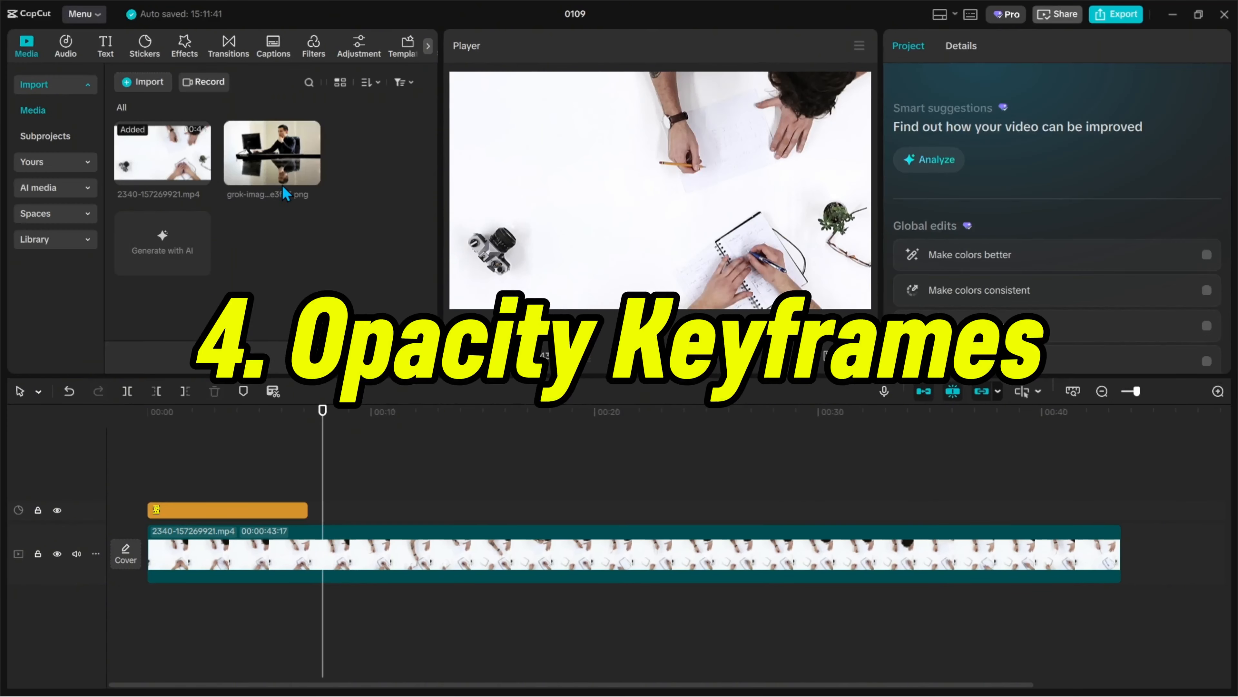
# - Place the grok-image picture on a track above the video near 00:00:13 and enlarge it to 131% at X -210, Y -340
pyautogui.moveTo(267, 165); pyautogui.dragTo(446, 493)
pyautogui.click(459, 433)
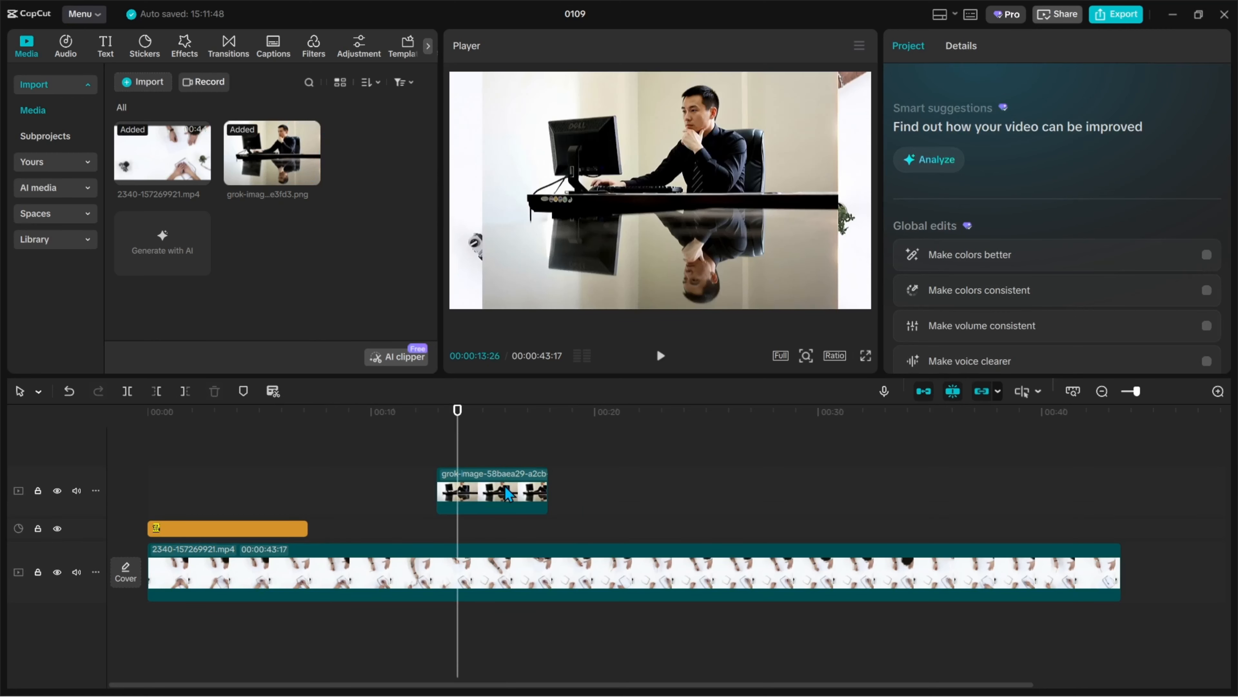
pyautogui.click(520, 489)
pyautogui.moveTo(846, 307); pyautogui.dragTo(889, 348)
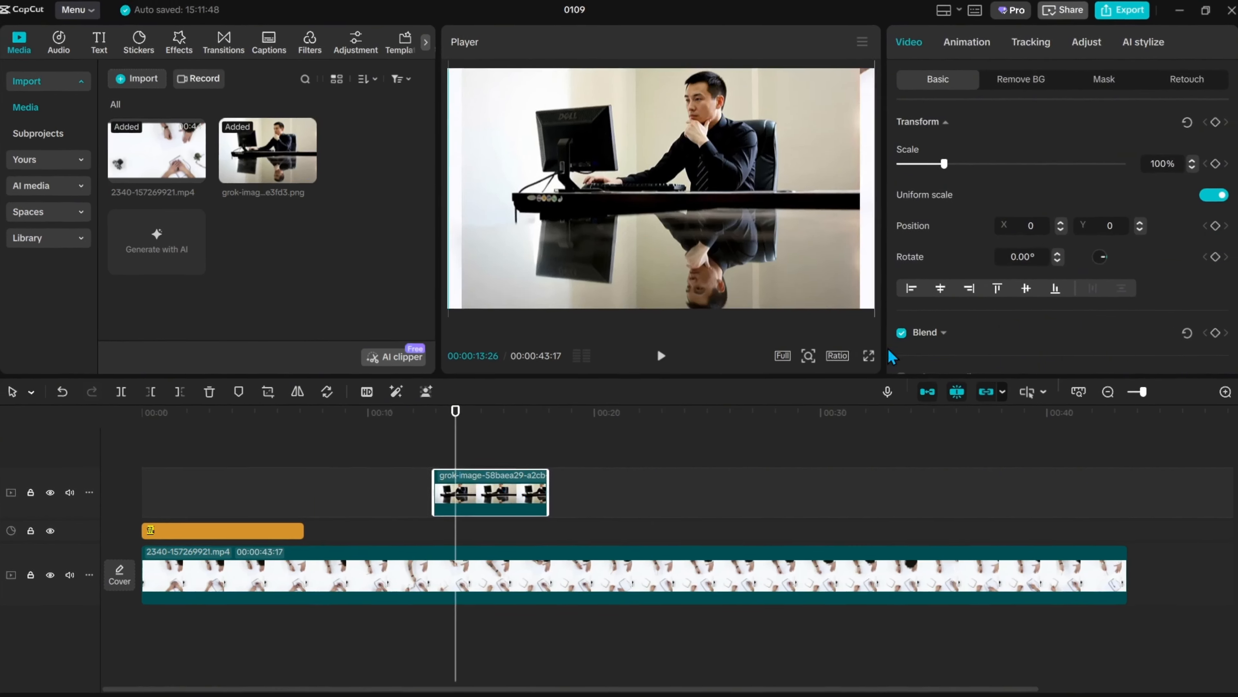
pyautogui.moveTo(741, 209); pyautogui.dragTo(680, 257)
# - Add an opacity keyframe at 100% to the overlay image at its start, at 00:00:12:28
pyautogui.click(420, 462)
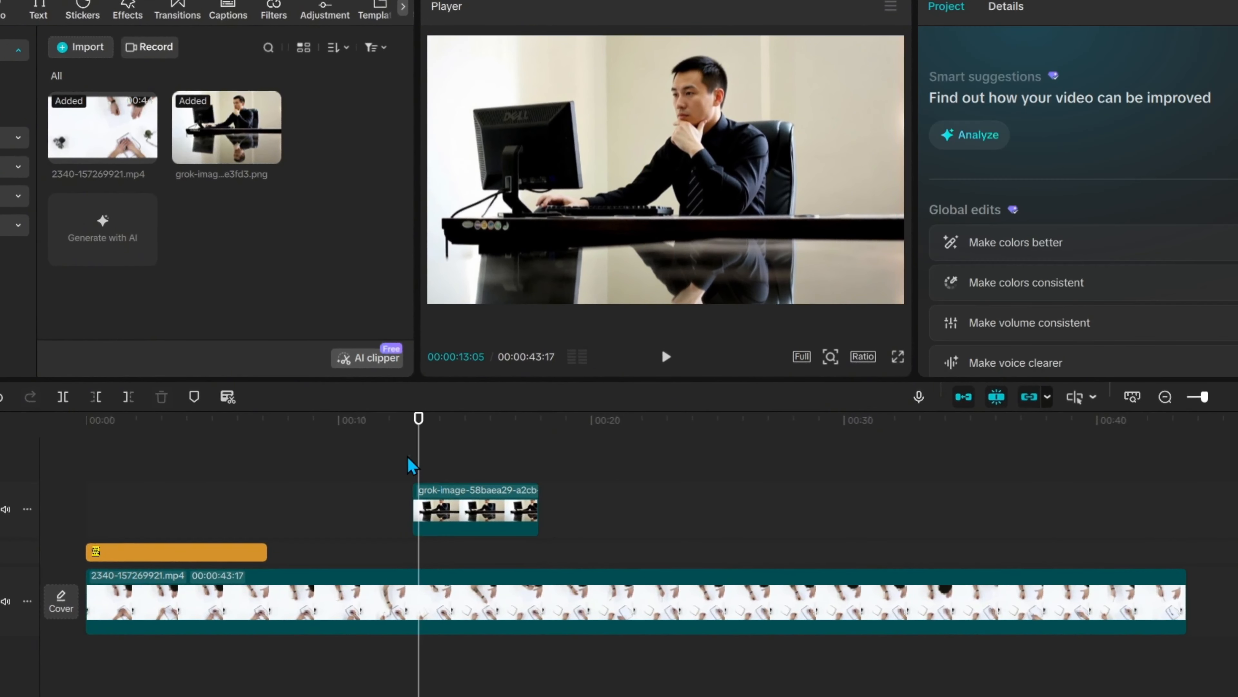
pyautogui.moveTo(419, 458); pyautogui.dragTo(410, 455)
pyautogui.click(487, 503)
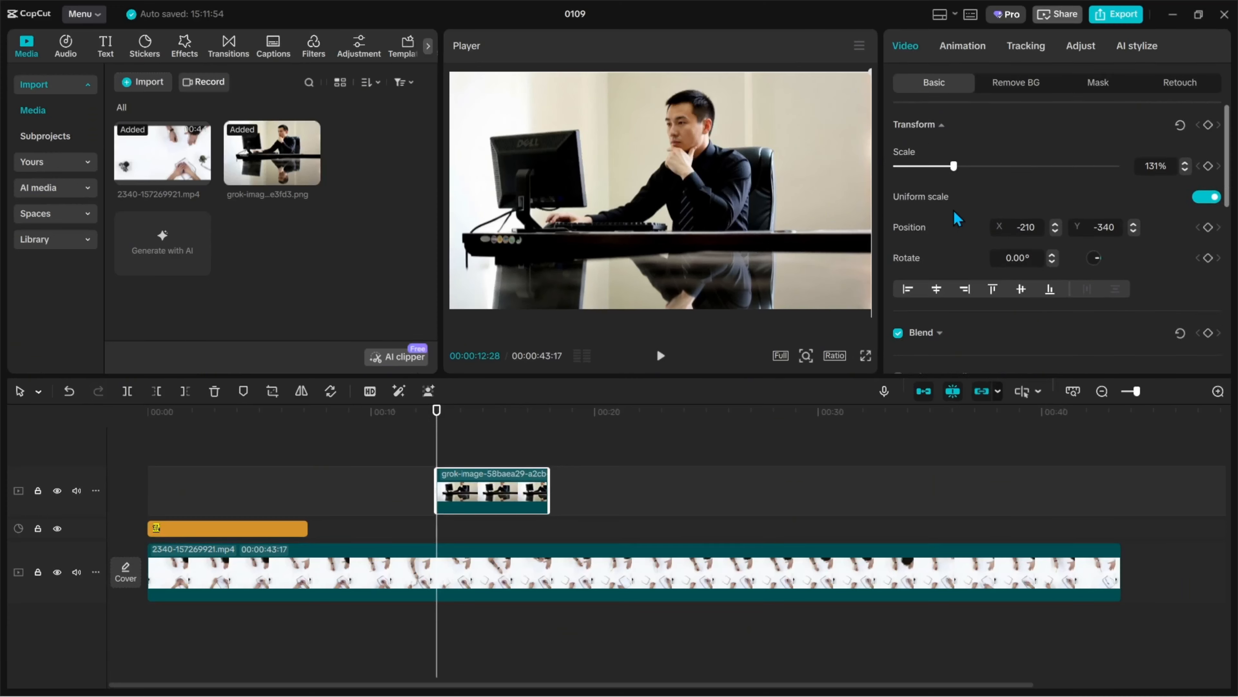
pyautogui.scroll(-2, 1219, 119)
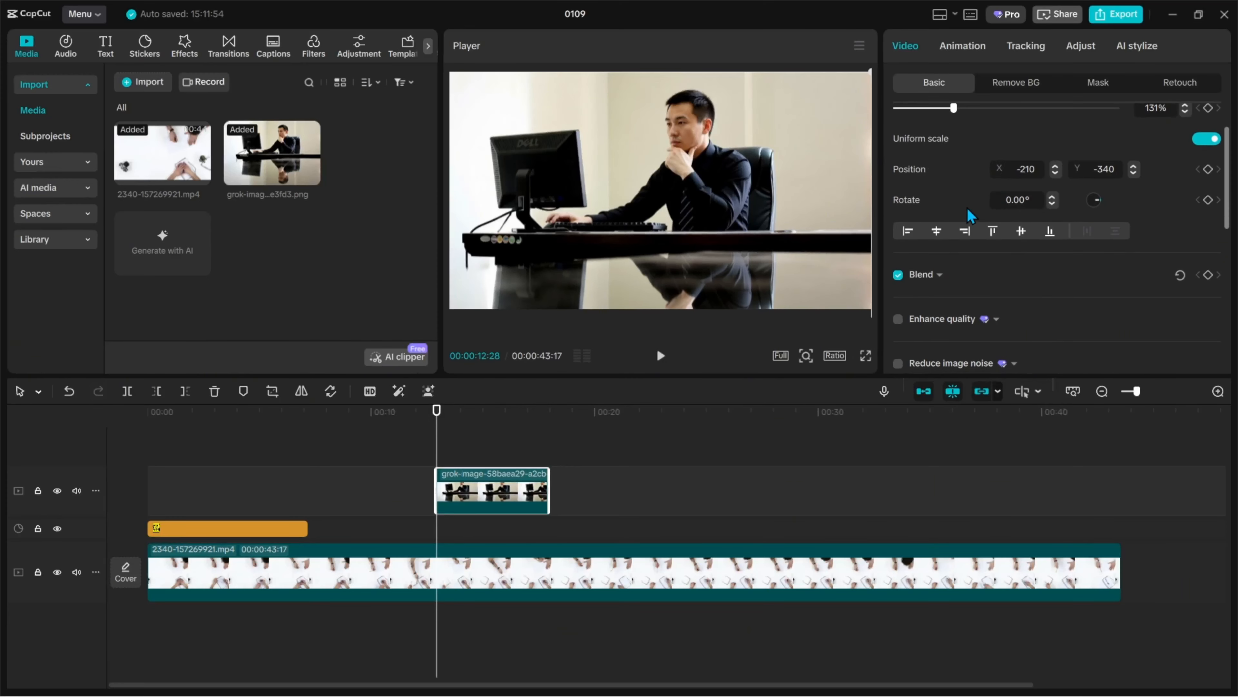
pyautogui.click(941, 276)
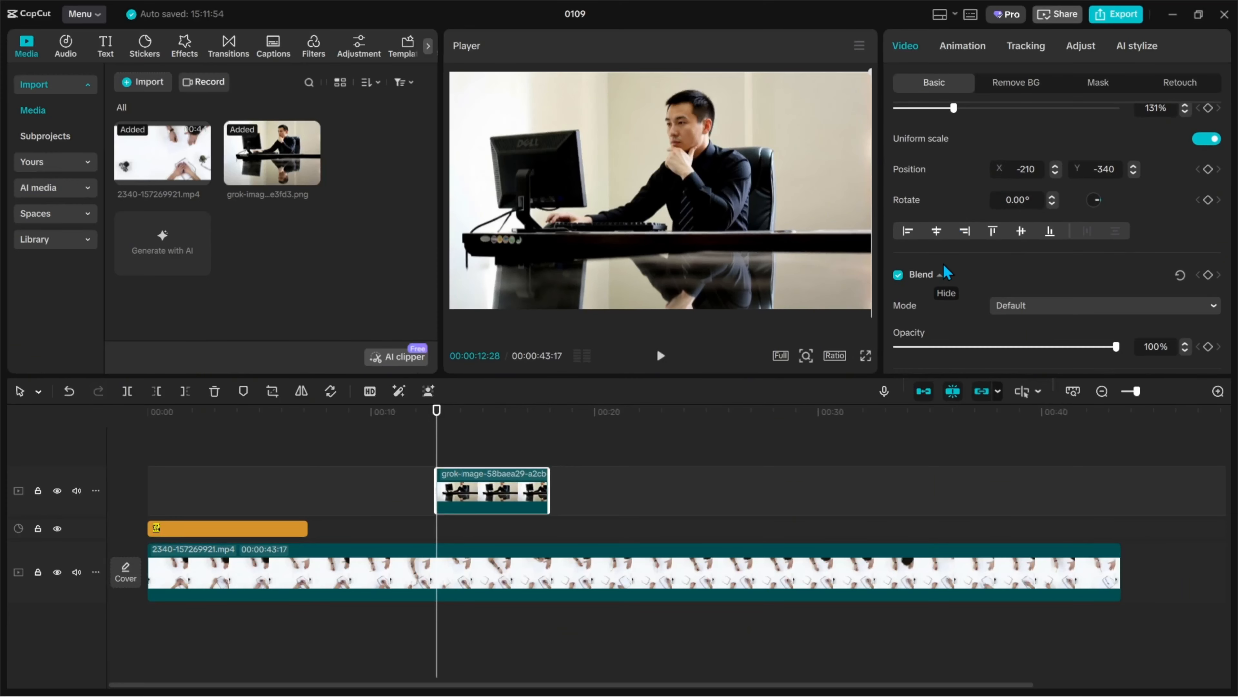
pyautogui.scroll(-2, 1038, 285)
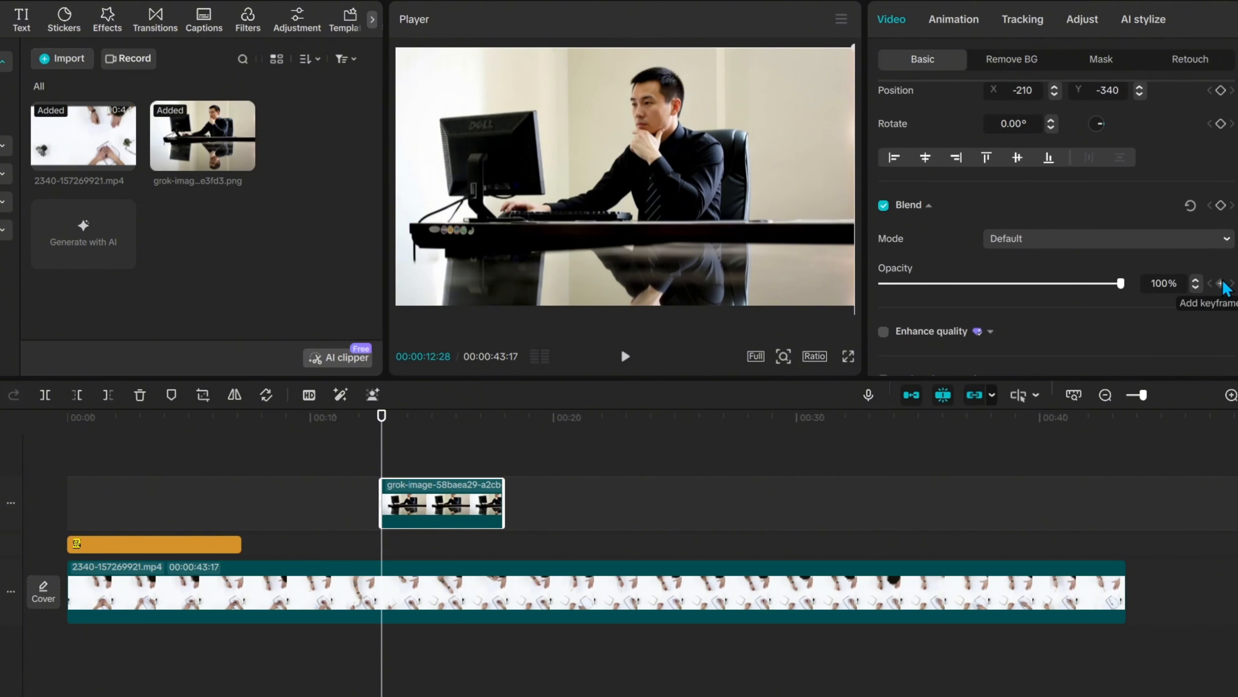
pyautogui.click(1221, 284)
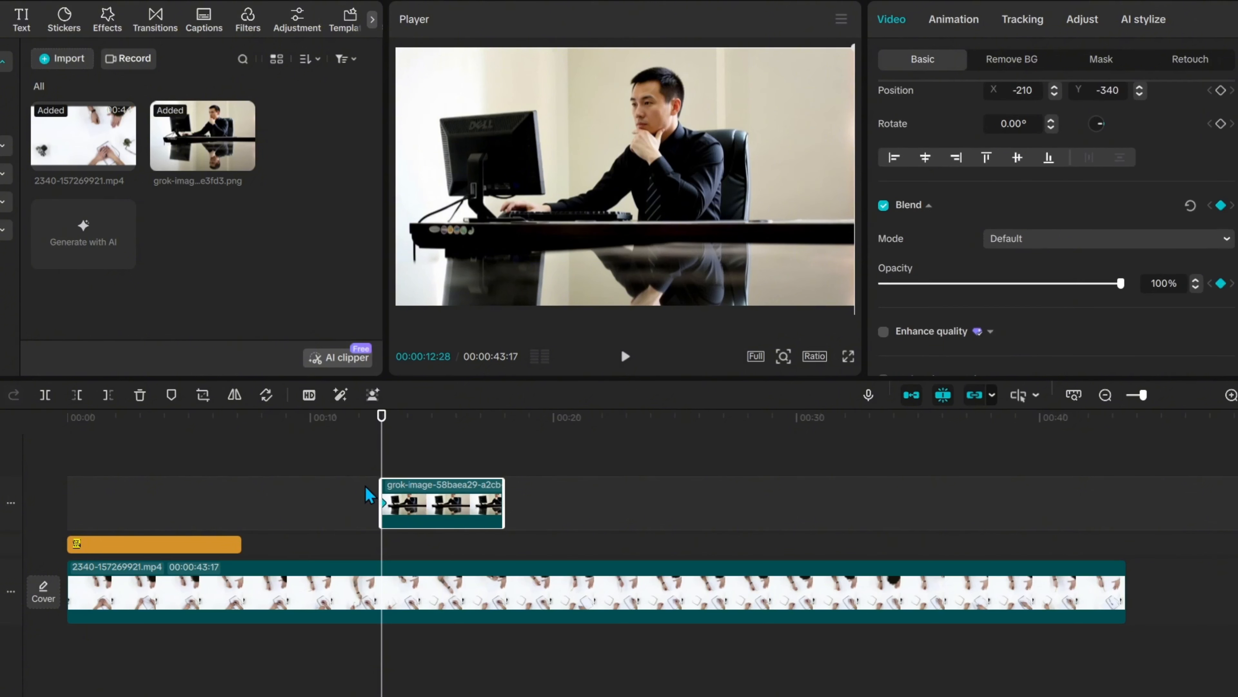
# - Add an opacity keyframe at the end of the overlay image, at 00:00:17:27, and lower the opacity to 40%
pyautogui.click(431, 449)
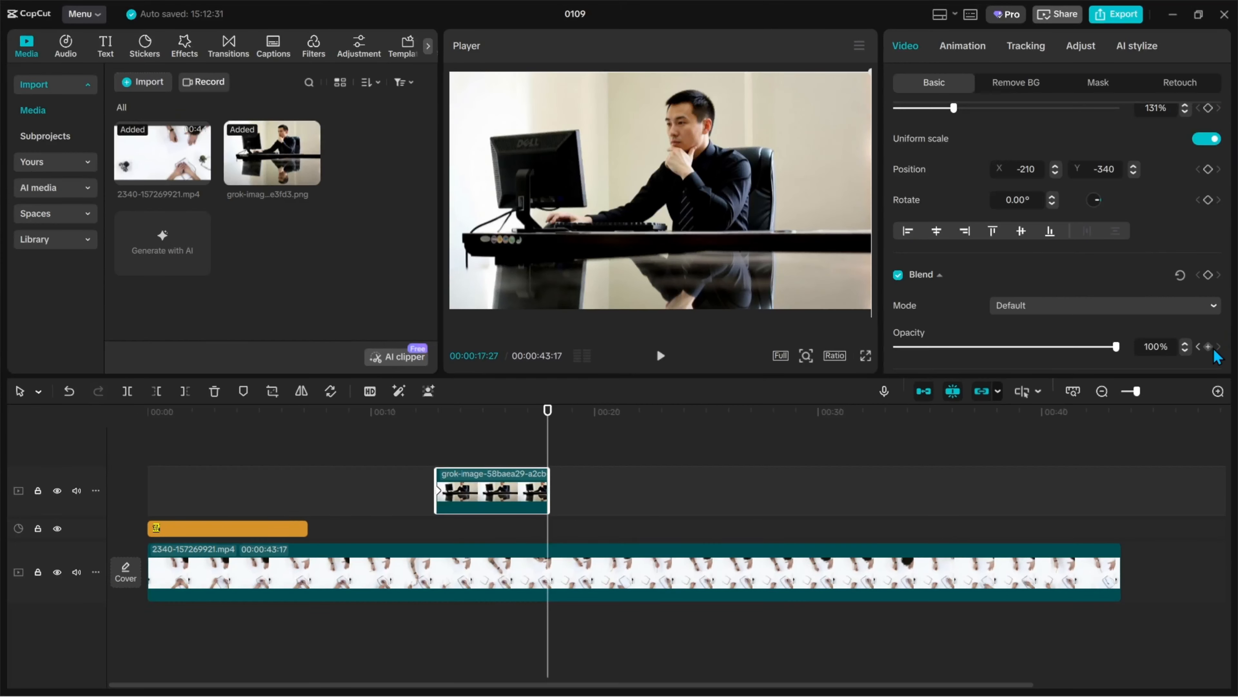
pyautogui.click(1209, 348)
pyautogui.moveTo(1116, 352); pyautogui.dragTo(1005, 351)
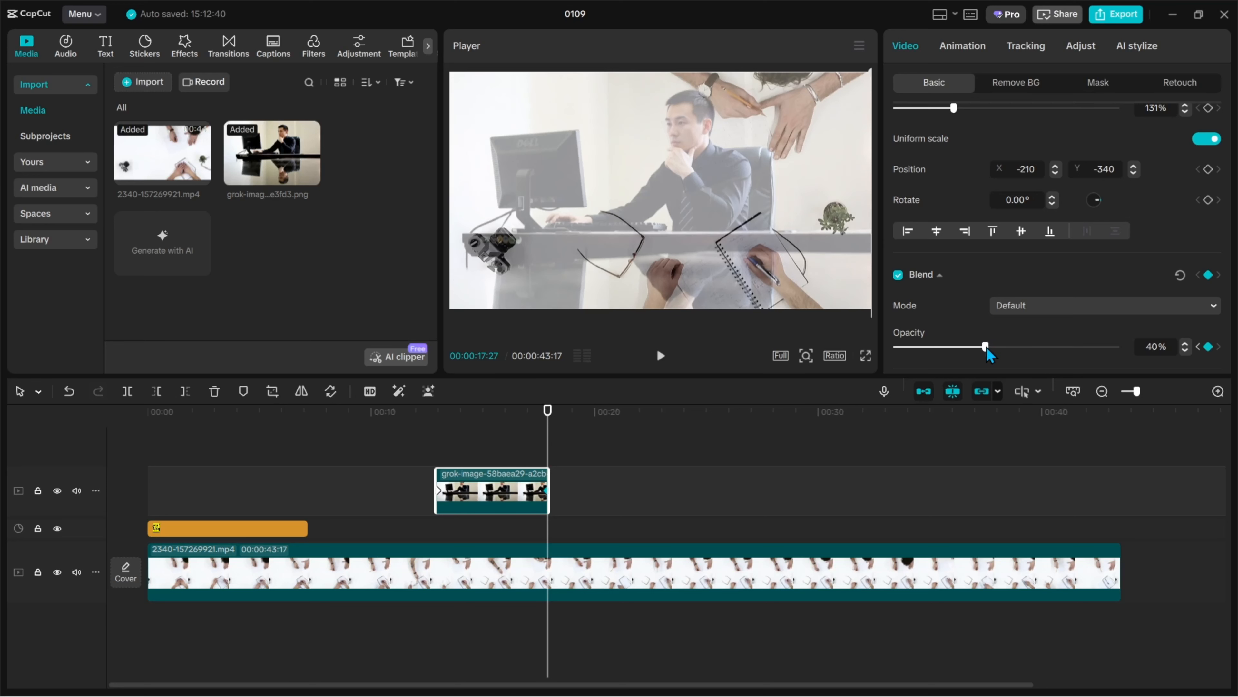
# - Play the overlay image's opacity fade from its start at 00:00:12:28
pyautogui.click(429, 449)
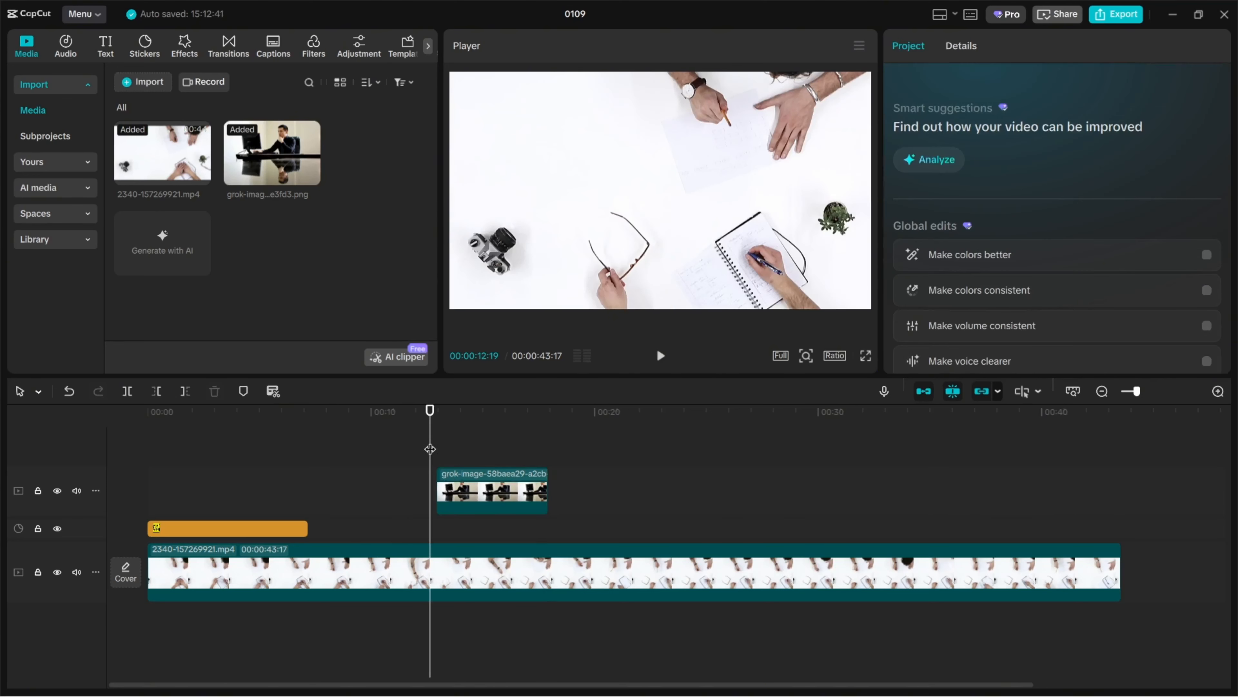
pyautogui.moveTo(429, 447); pyautogui.dragTo(439, 446)
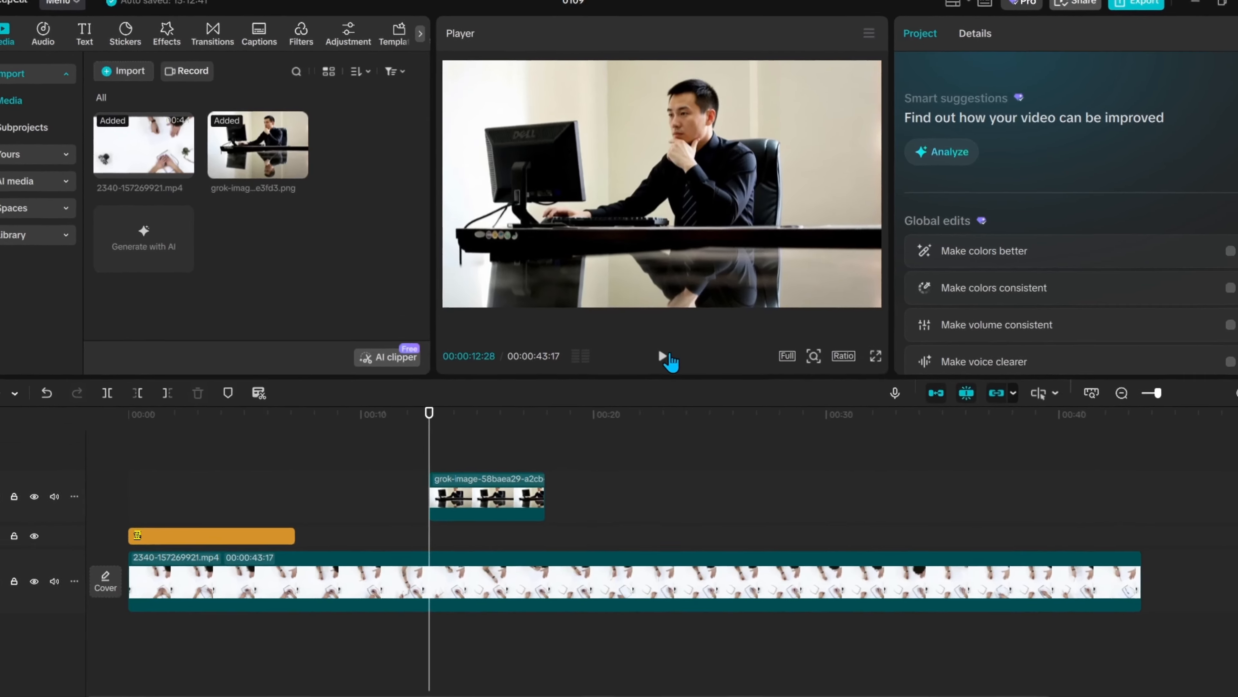
pyautogui.click(661, 355)
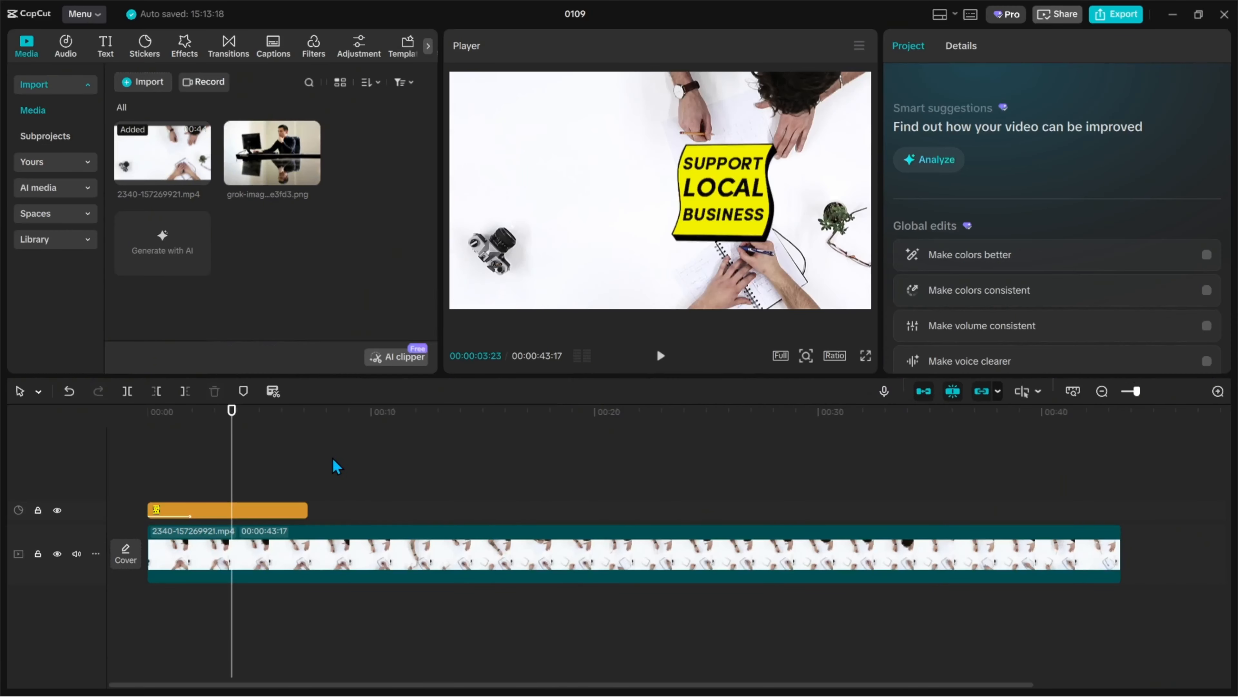
# - Add the Flashing Shards video effect from the NEW category to the timeline at 00:00:08:08
pyautogui.click(333, 460)
pyautogui.click(184, 46)
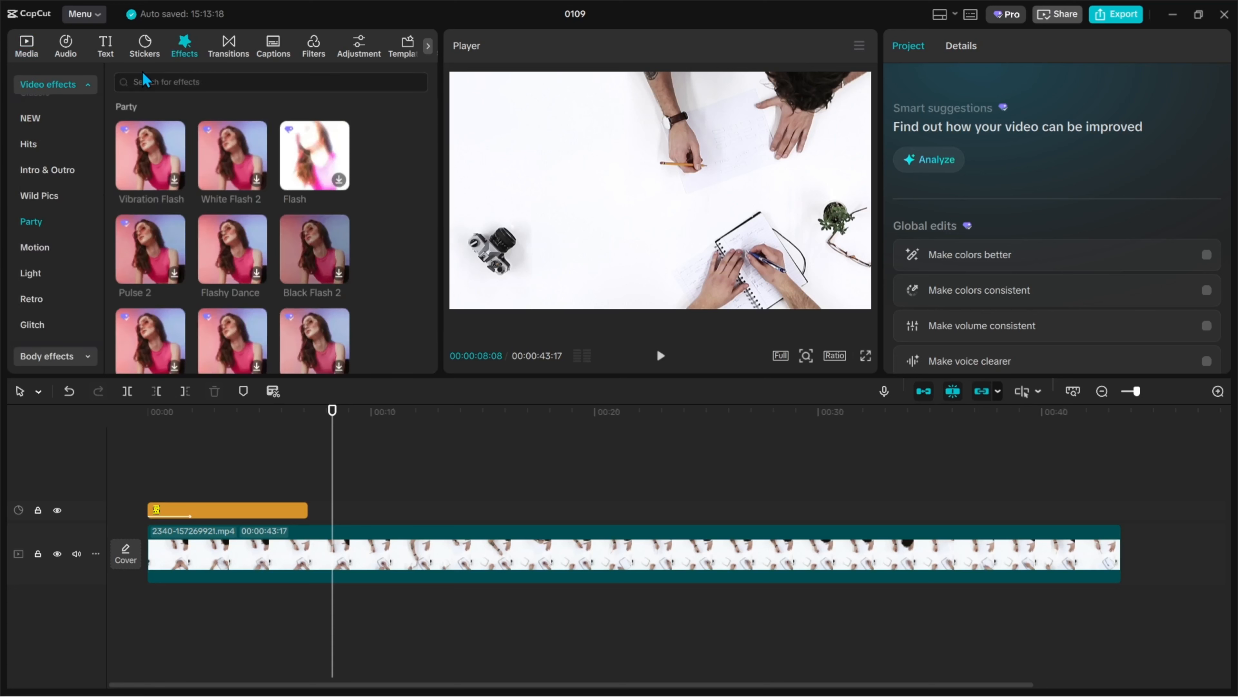
pyautogui.click(33, 119)
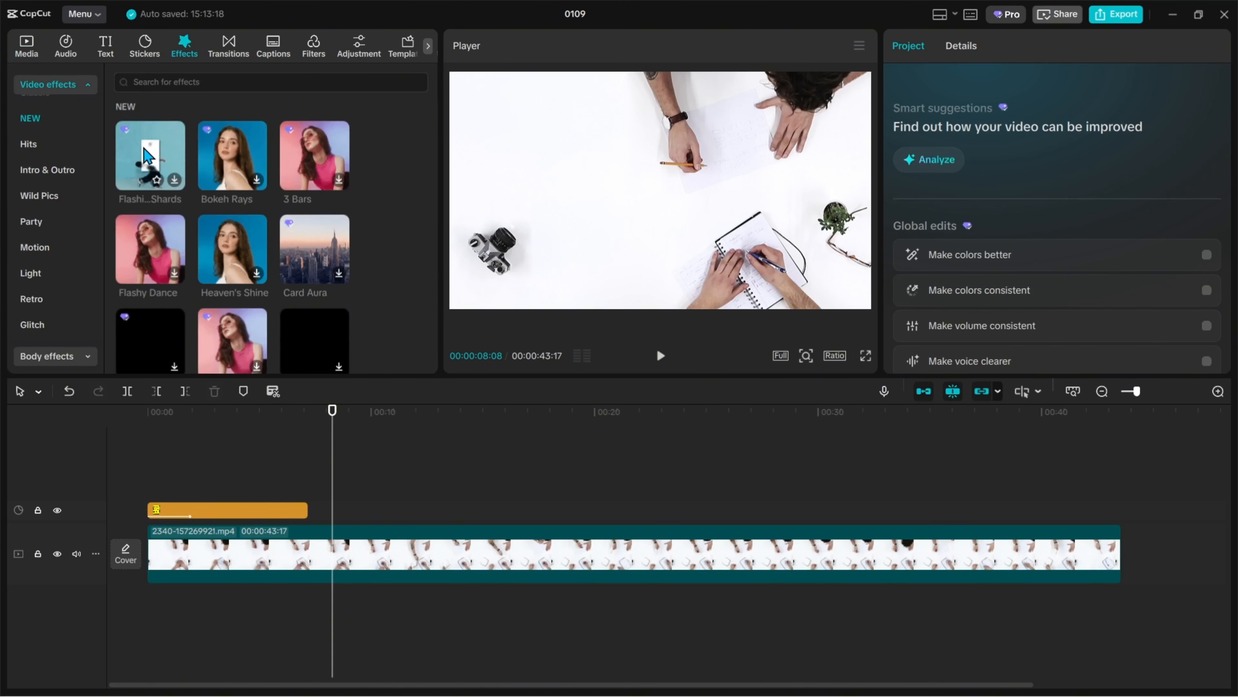
pyautogui.moveTo(149, 156); pyautogui.dragTo(336, 488)
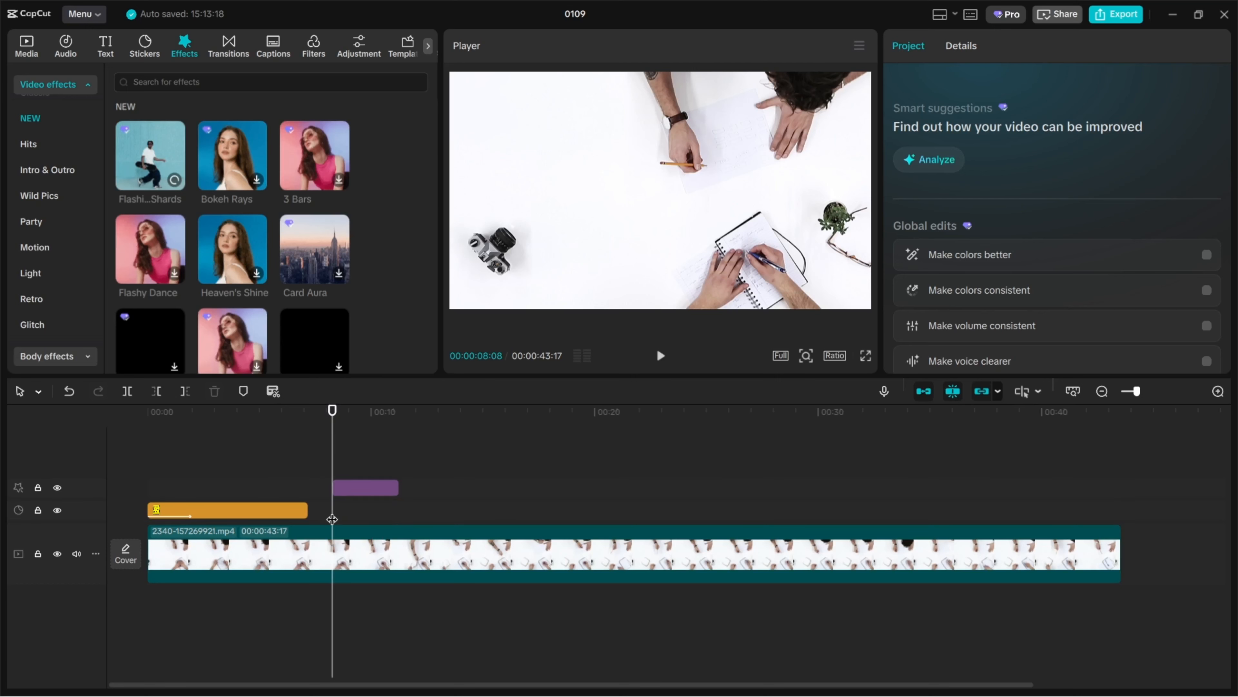
# - Play the Flashing Shards effect from 00:00:08:08 and stop just past its end
pyautogui.click(344, 448)
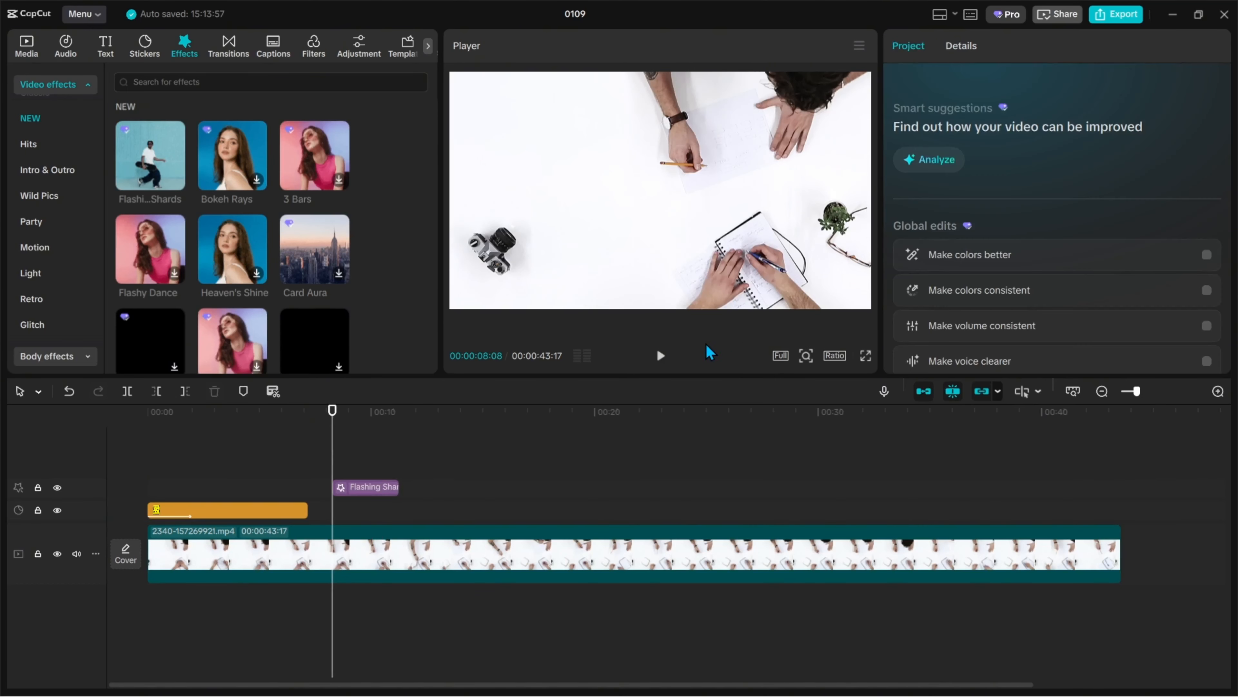
pyautogui.click(661, 355)
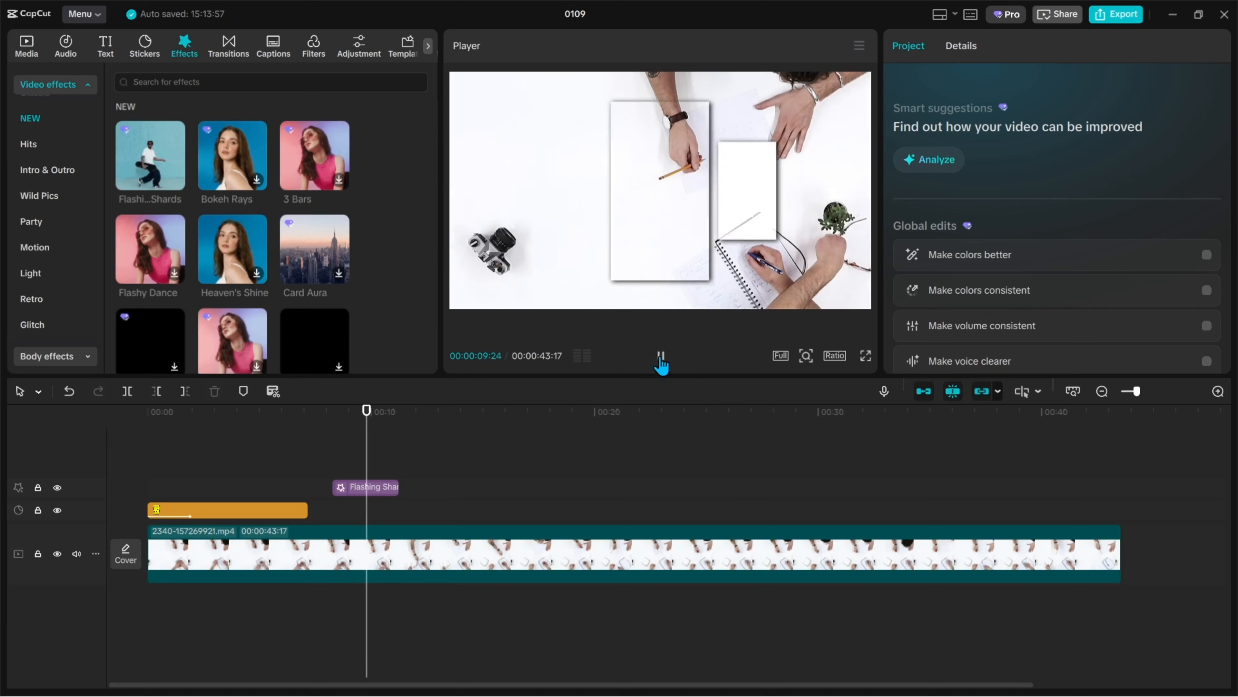
pyautogui.click(661, 356)
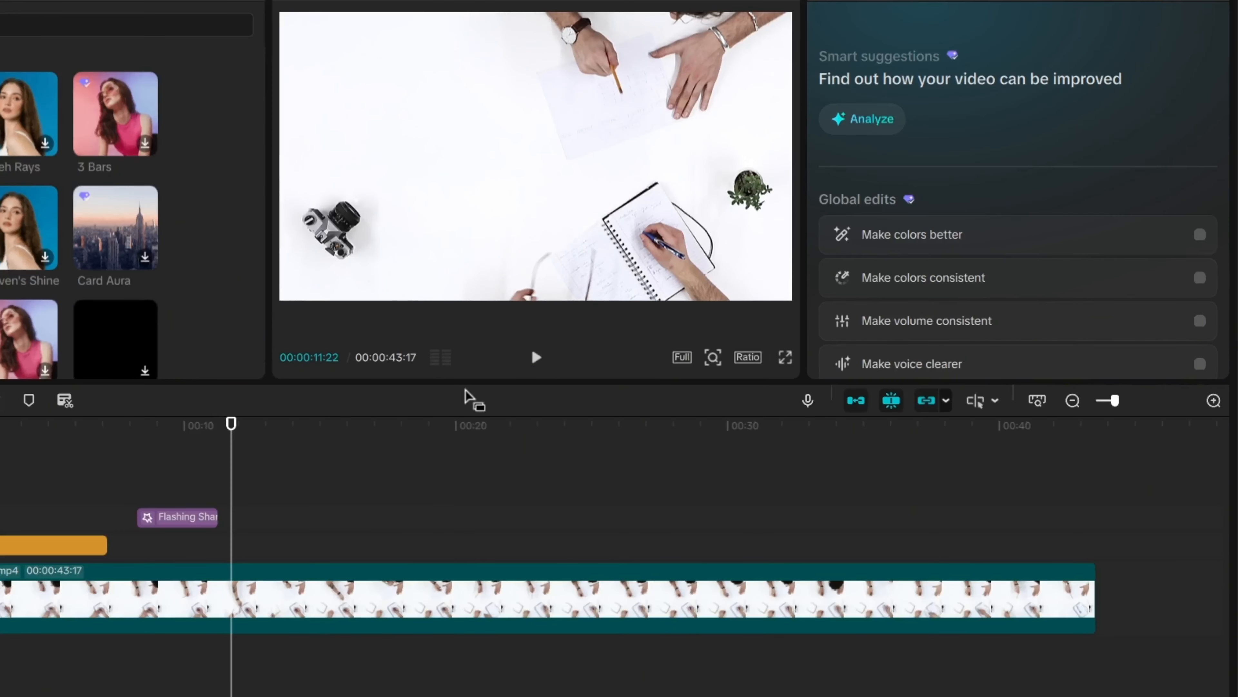
# - Add a speed keyframe to the Flashing Shards effect at its start, at 00:00:08:08
pyautogui.click(139, 487)
pyautogui.click(170, 517)
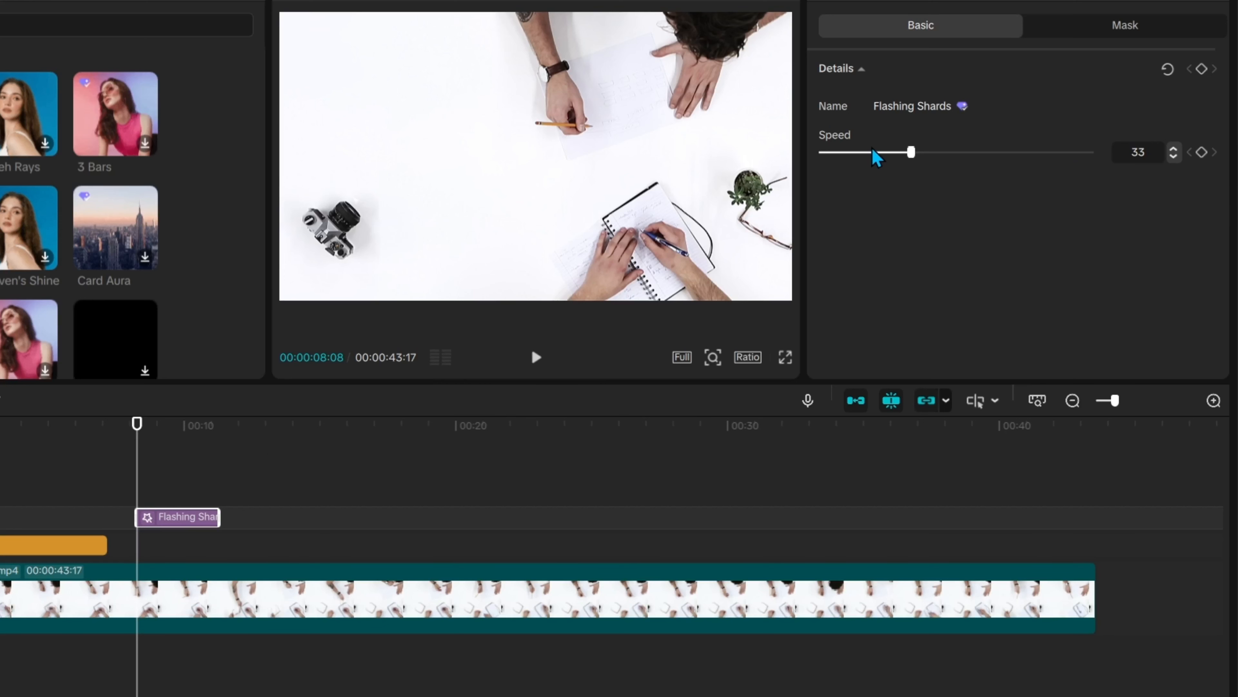
pyautogui.click(1202, 152)
# - Add a speed keyframe with value 0 at the effect's end, 00:00:11:08, and play the effect from 00:00:08:08
pyautogui.moveTo(135, 485); pyautogui.dragTo(218, 475)
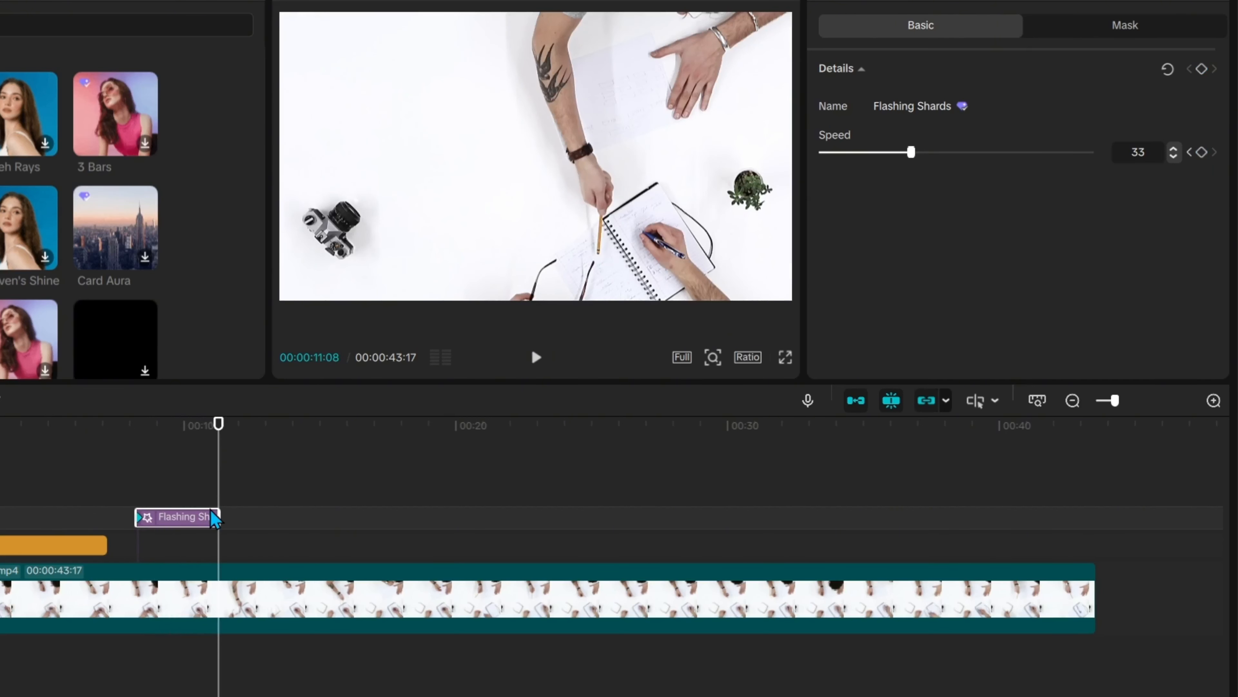
pyautogui.click(1202, 153)
pyautogui.write('0')
pyautogui.press('Return')
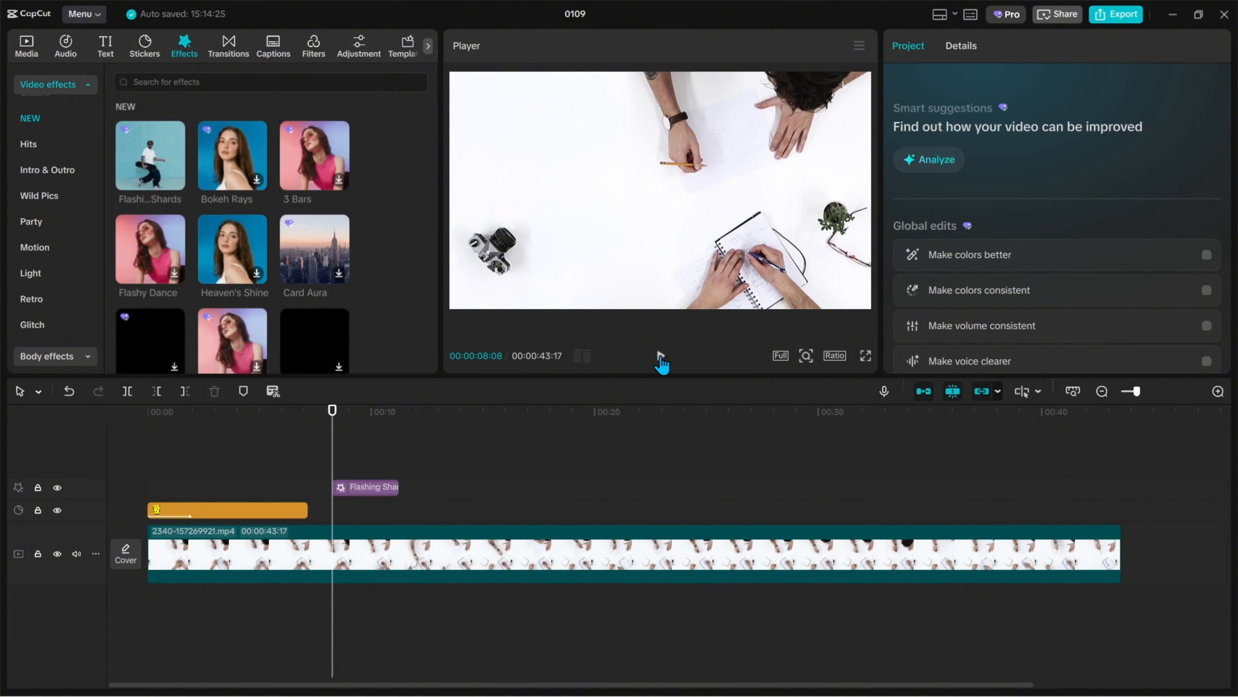
pyautogui.click(661, 359)
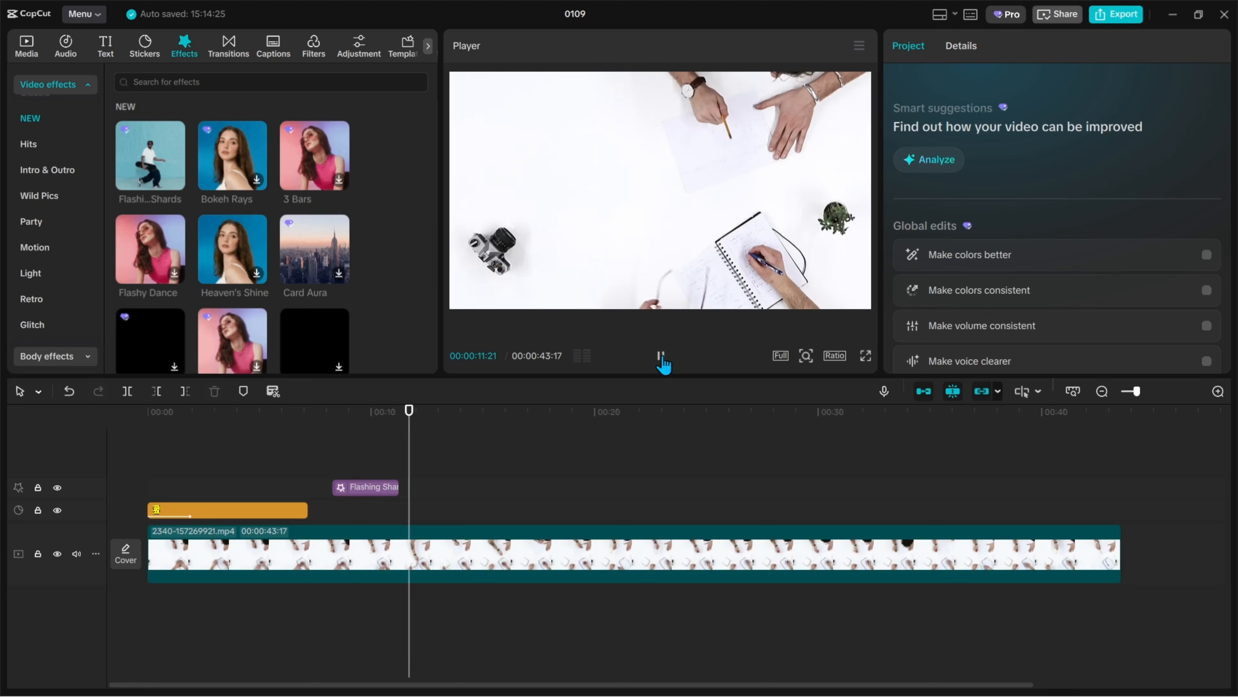
# - Remove the Flashing Shards effect and the sticker from the timeline, keeping only the main video clip
pyautogui.scroll(-1, 227, 262)
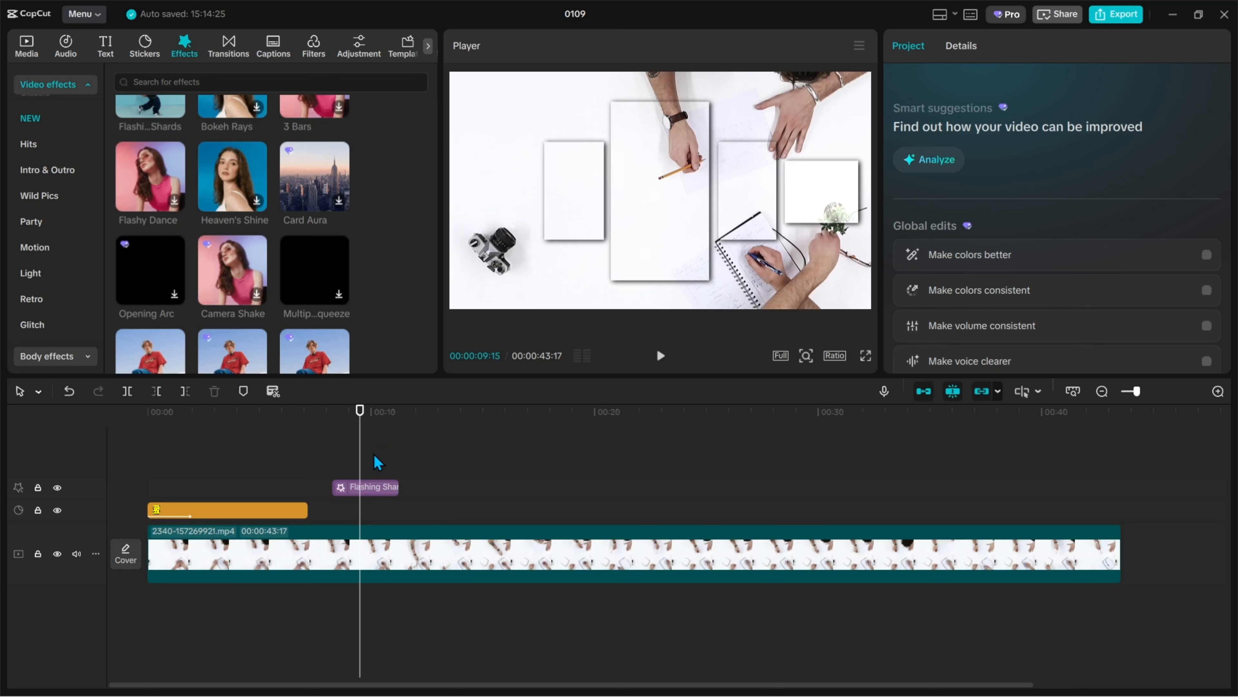
pyautogui.click(378, 483)
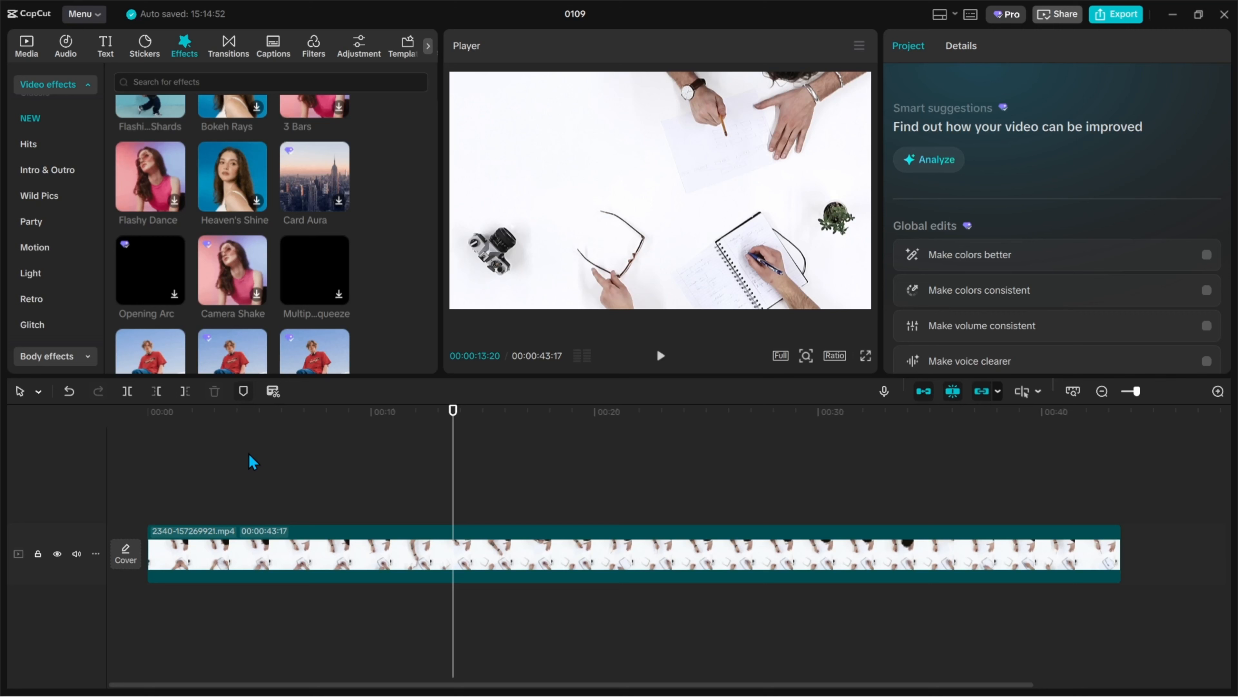
# - Add the favourite music track "Passionate and inspiring BGM, sports and Vlog" below the video, starting at 00:00:00:00
pyautogui.click(247, 462)
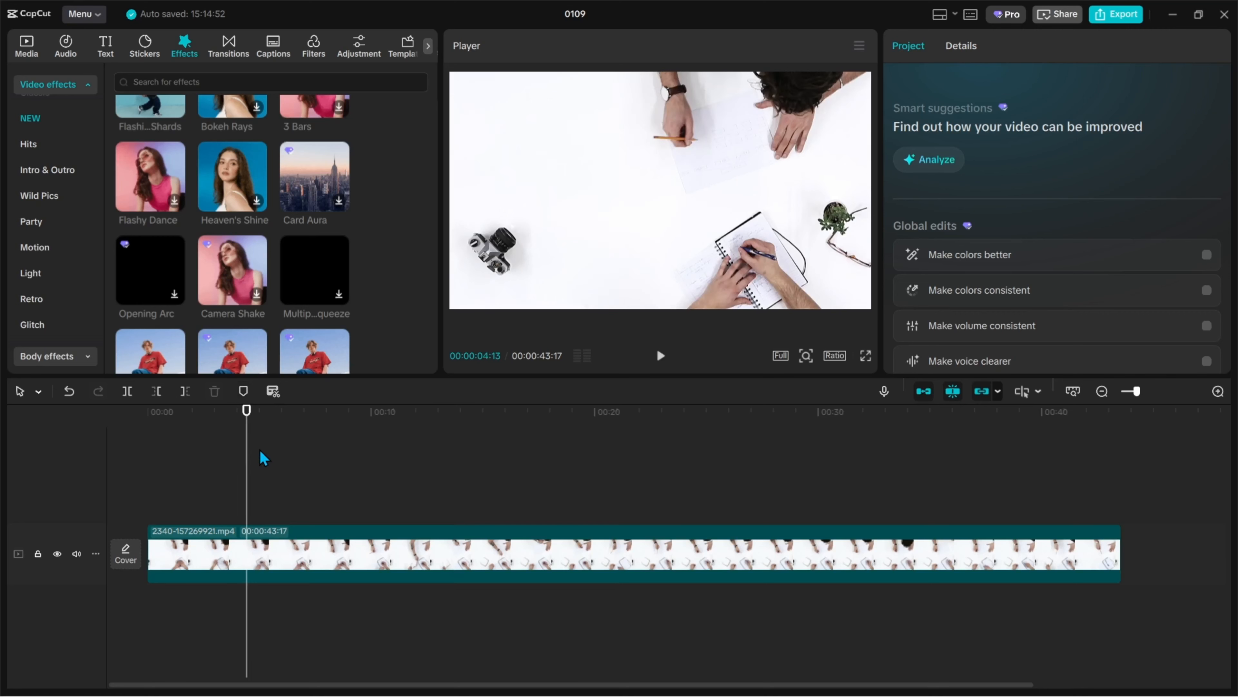
pyautogui.moveTo(237, 463); pyautogui.dragTo(152, 464)
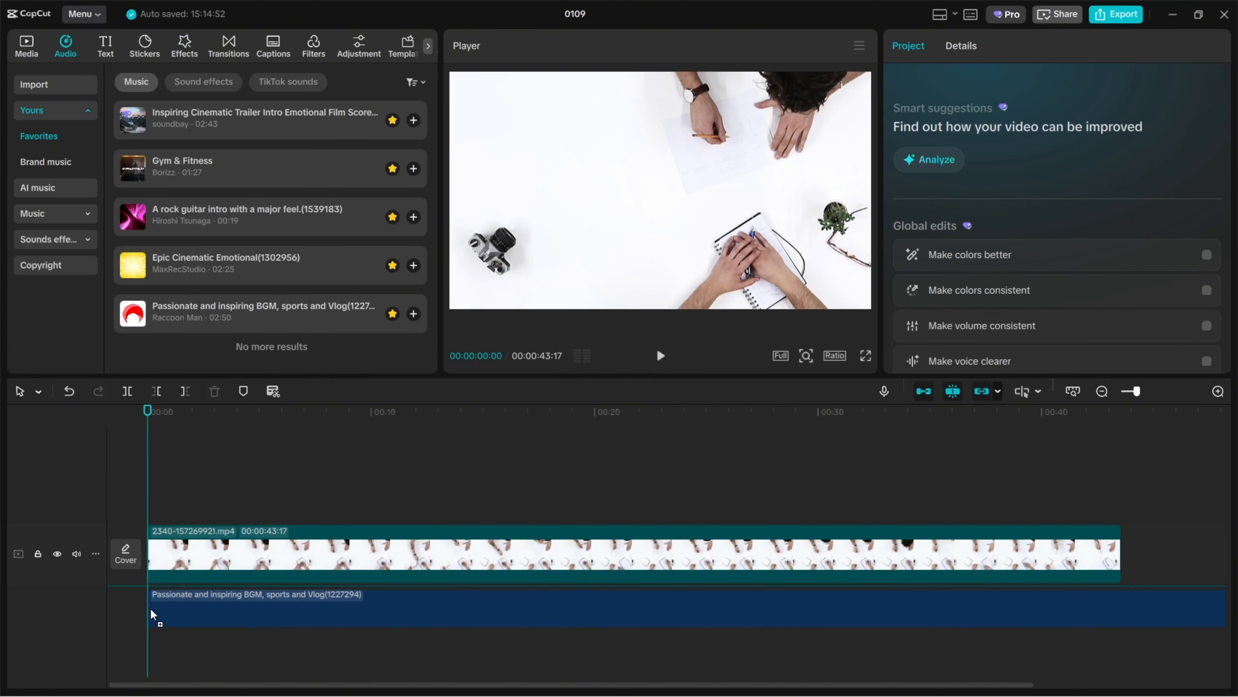
pyautogui.click(152, 614)
# - Cut the music and the video clip at 00:00:03:21, deleting everything after that point
pyautogui.moveTo(190, 480); pyautogui.dragTo(231, 492)
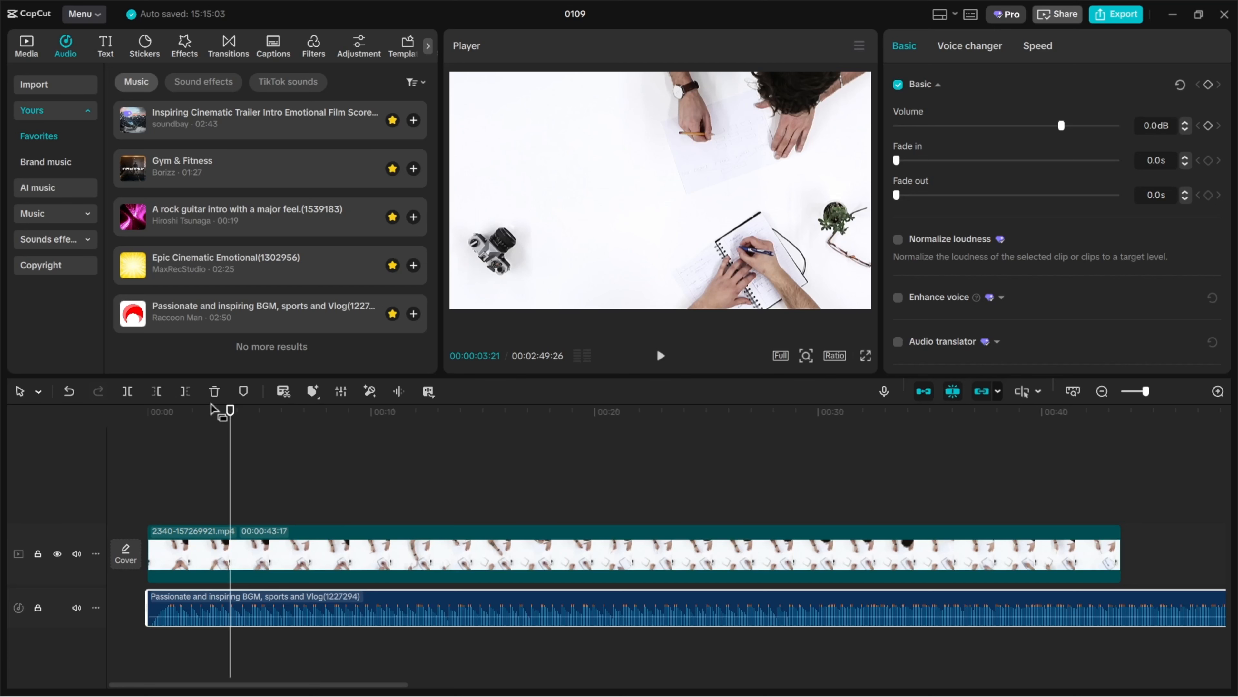
pyautogui.click(185, 391)
pyautogui.click(219, 568)
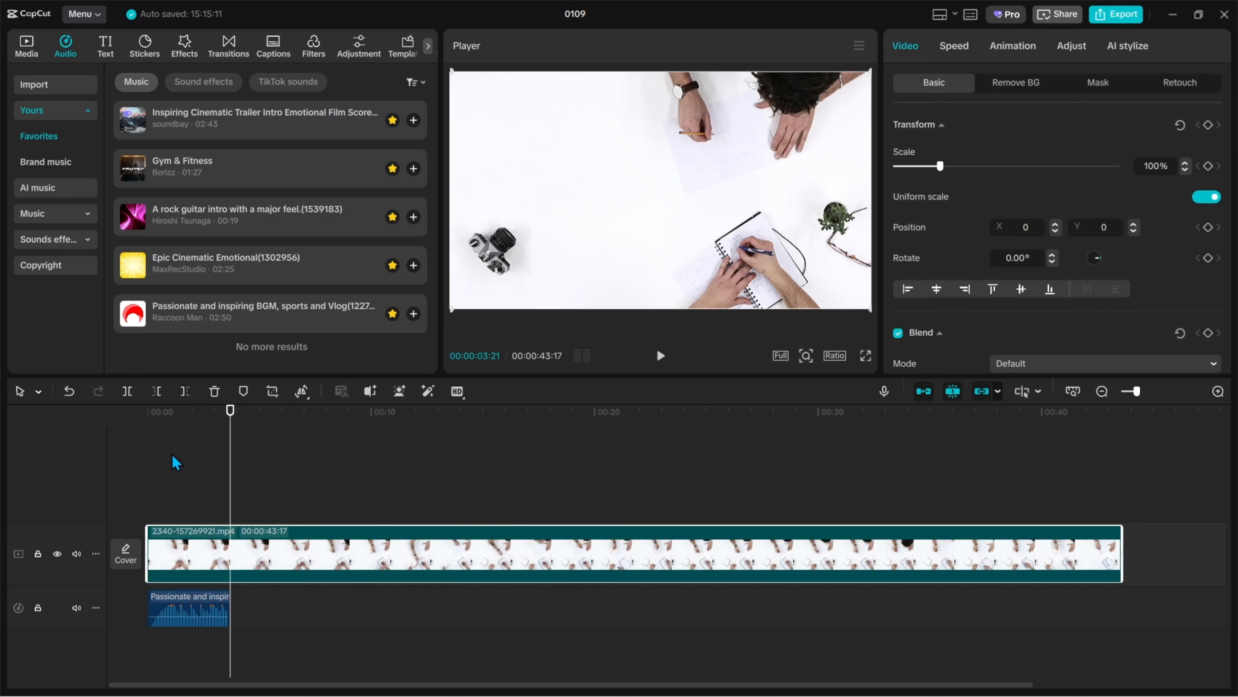
pyautogui.click(184, 390)
pyautogui.click(197, 488)
pyautogui.click(148, 498)
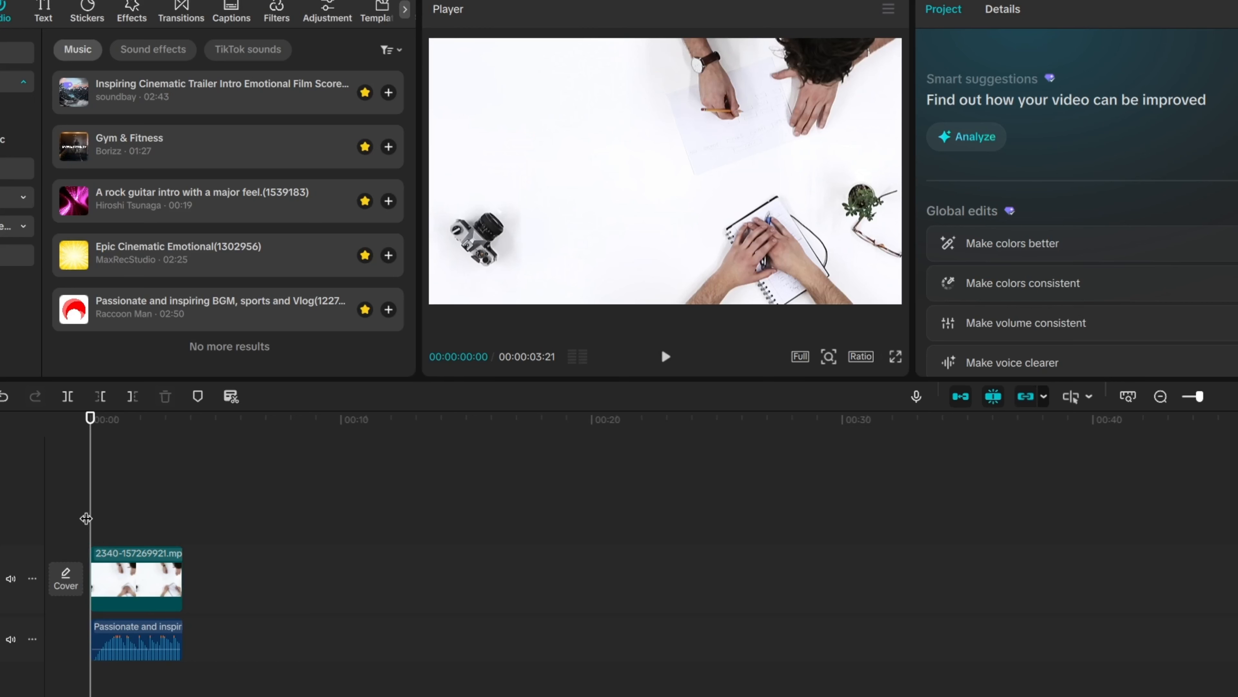
# - Give the music clip a 1.2 s fade-out and play the timeline from the start
pyautogui.moveTo(86, 519); pyautogui.dragTo(149, 521)
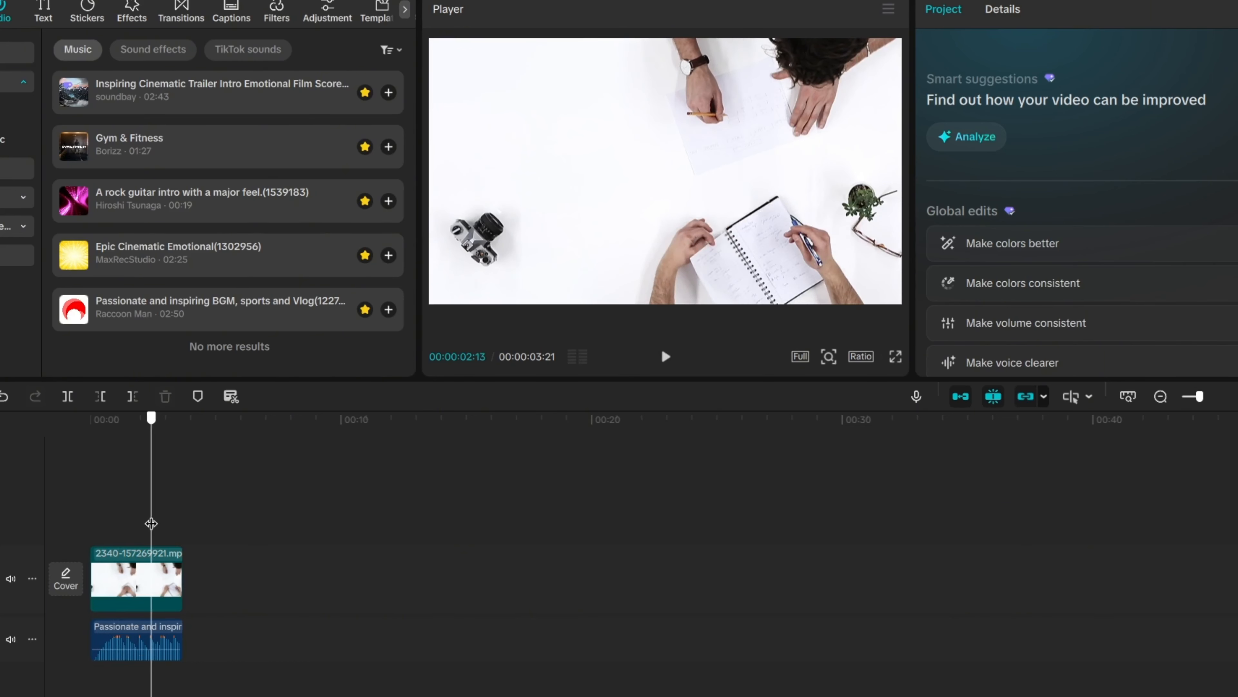
pyautogui.click(130, 648)
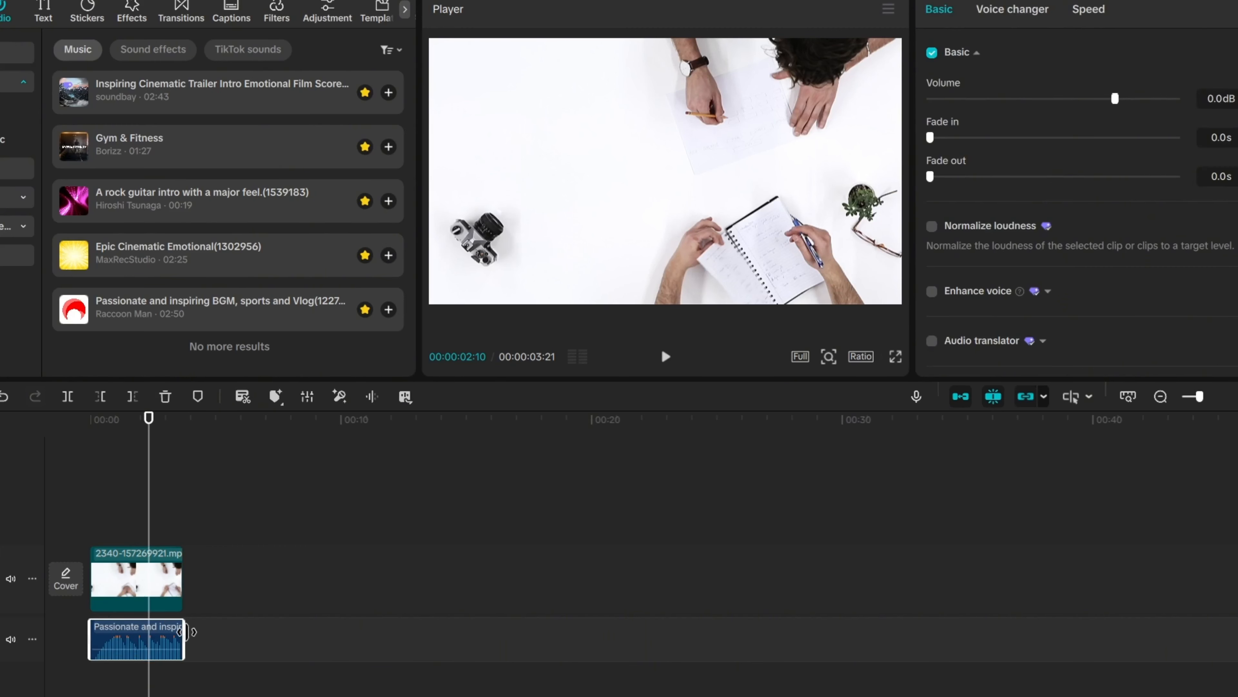
pyautogui.moveTo(180, 639)
pyautogui.moveTo(180, 640); pyautogui.dragTo(151, 636)
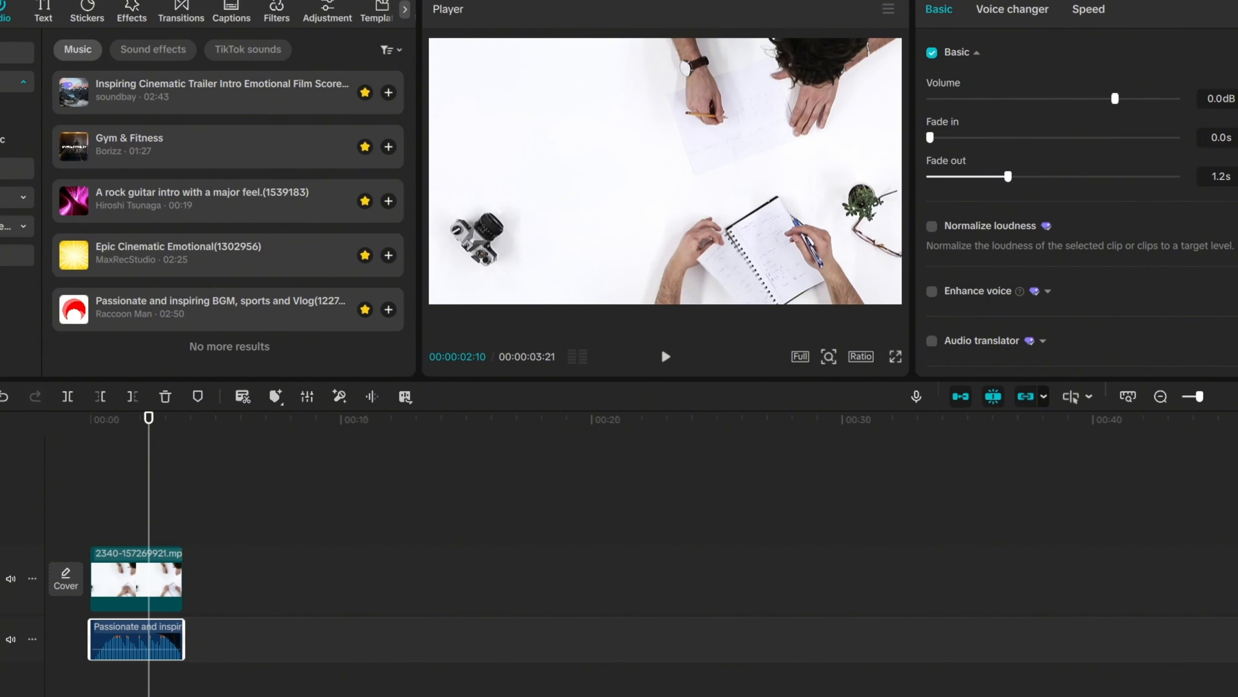
pyautogui.moveTo(140, 497); pyautogui.dragTo(88, 510)
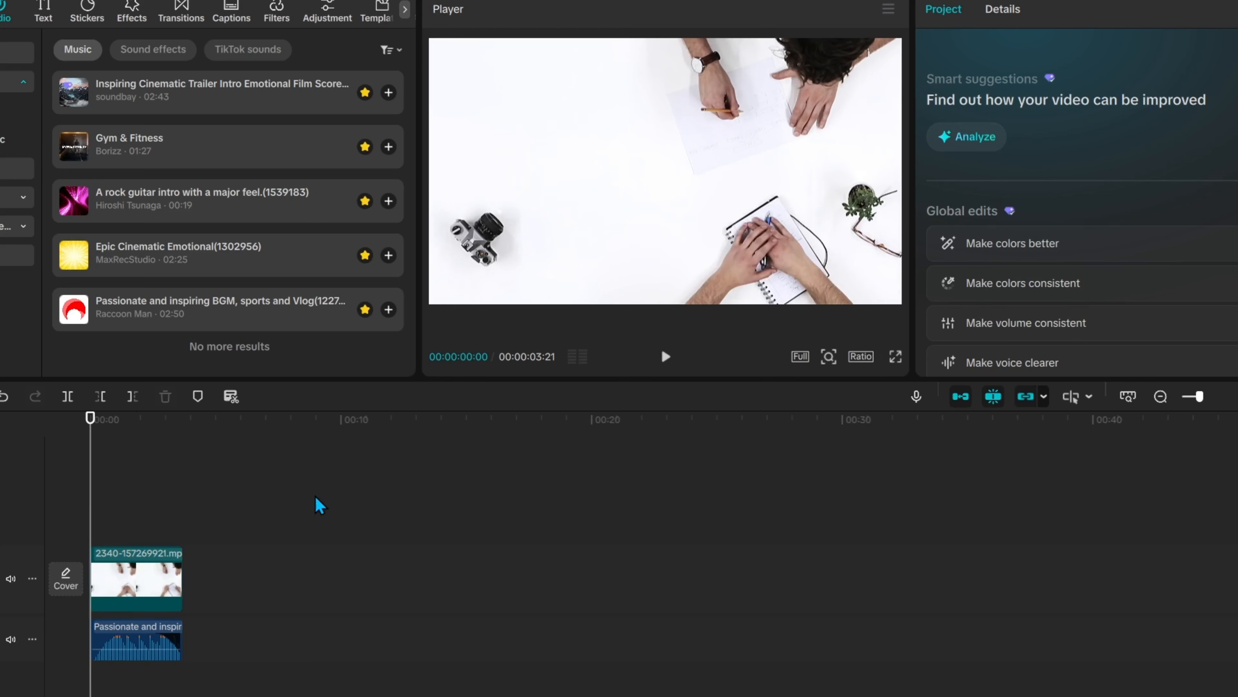
pyautogui.click(667, 358)
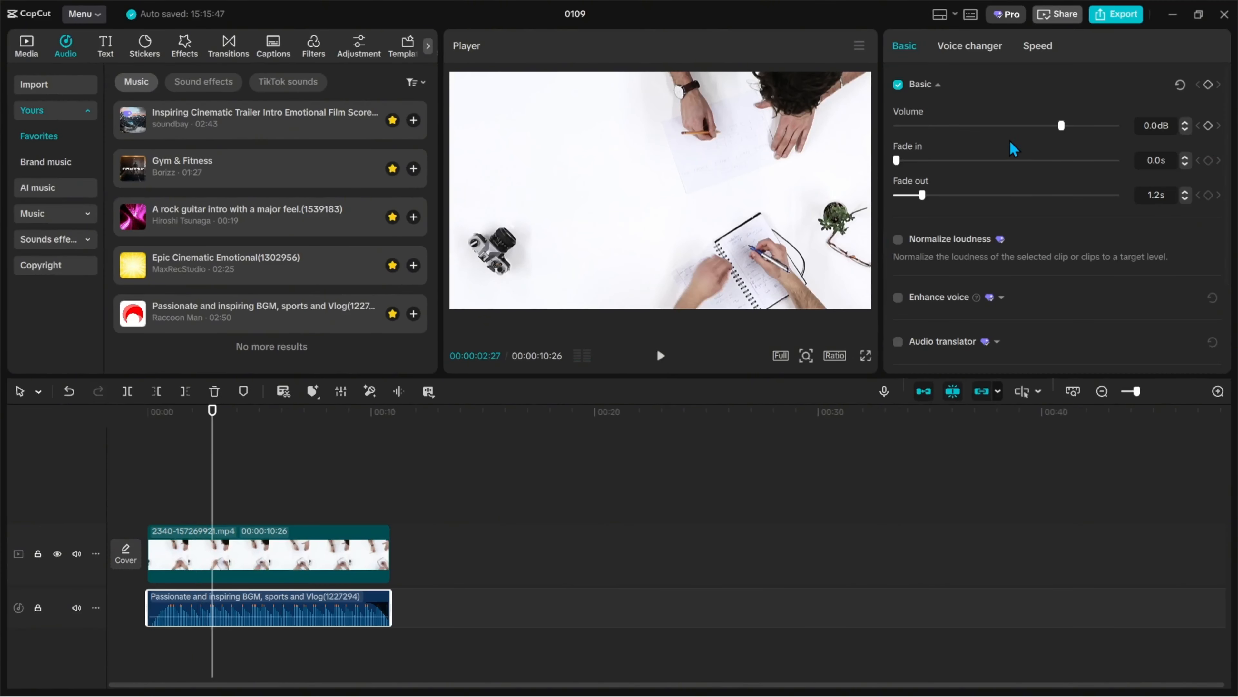
# - Add volume keyframes to the music at 00:00:02:27 and at 00:00:04:06, setting the second one to -10 dB
pyautogui.click(1209, 126)
pyautogui.moveTo(213, 494); pyautogui.dragTo(241, 504)
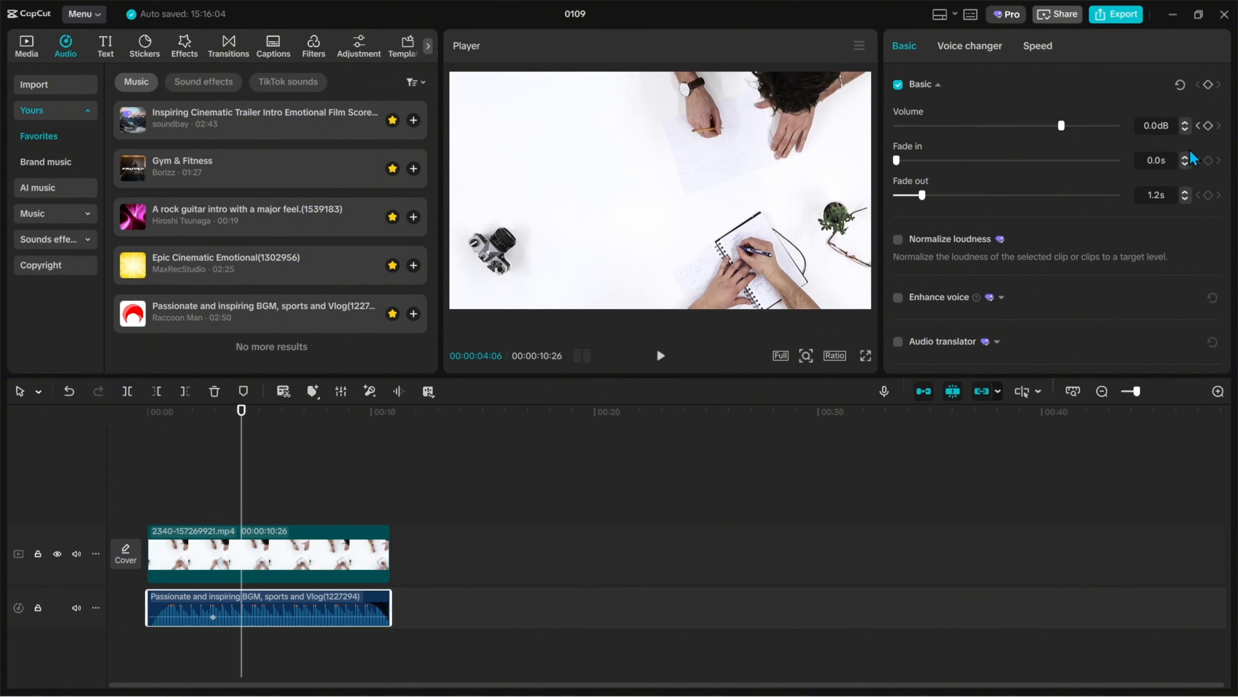
pyautogui.click(1209, 126)
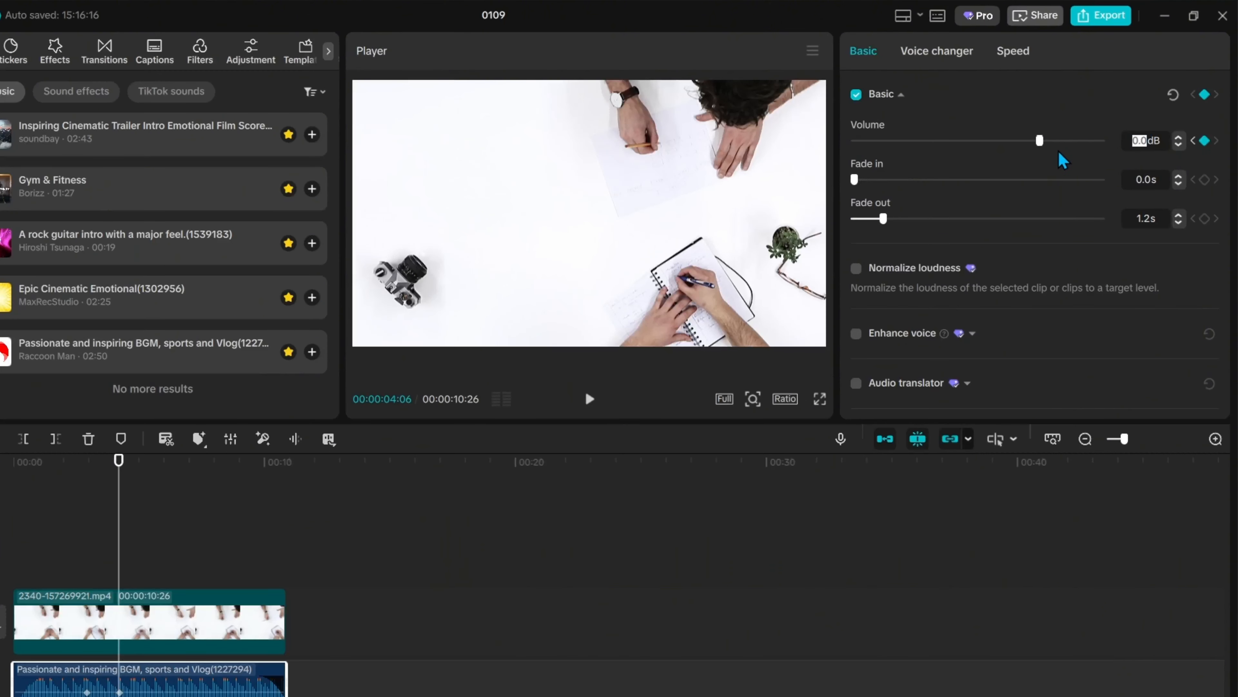
pyautogui.write('-10')
pyautogui.press('Return')
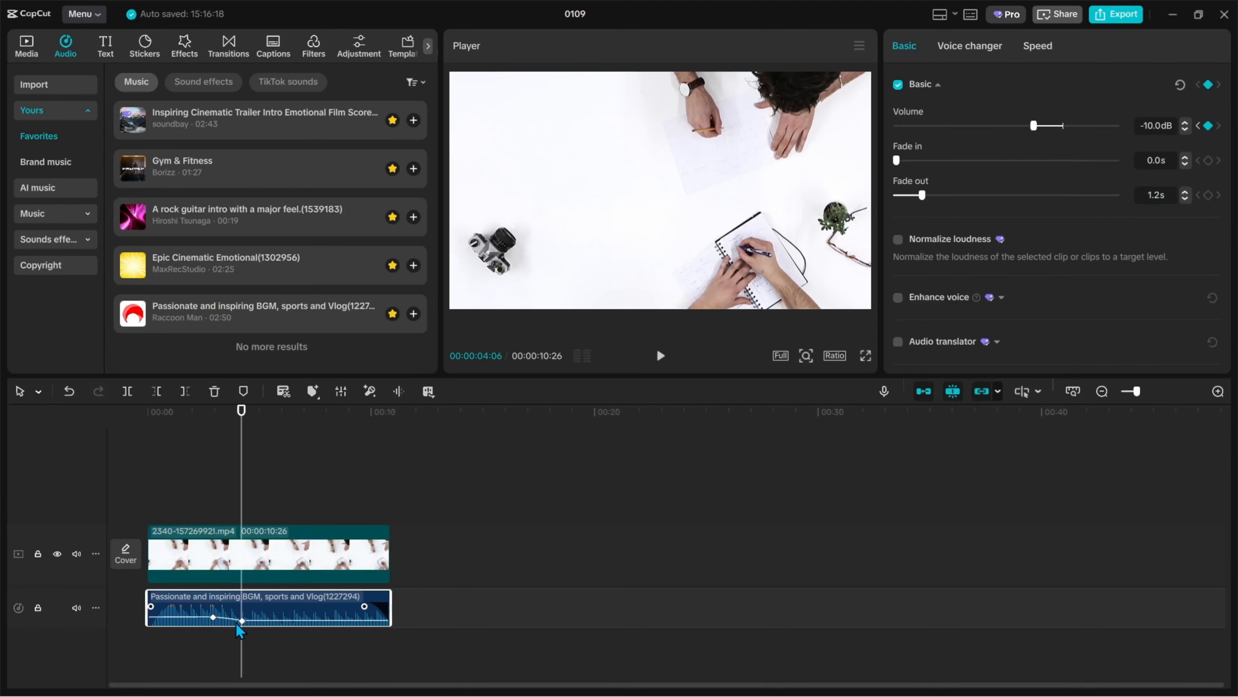
# - Add music volume keyframes at 00:00:06:19, keeping -10 dB, and at 00:00:08:27 with -5 dB
pyautogui.click(296, 503)
pyautogui.click(297, 615)
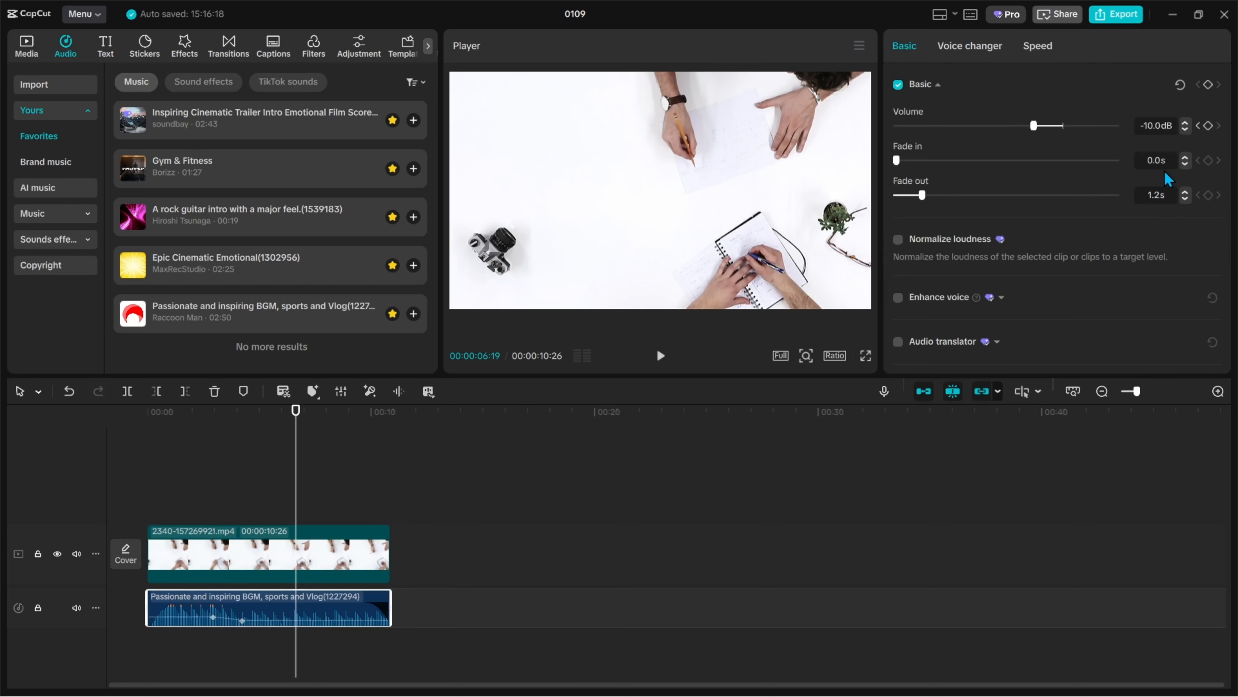
pyautogui.click(1208, 125)
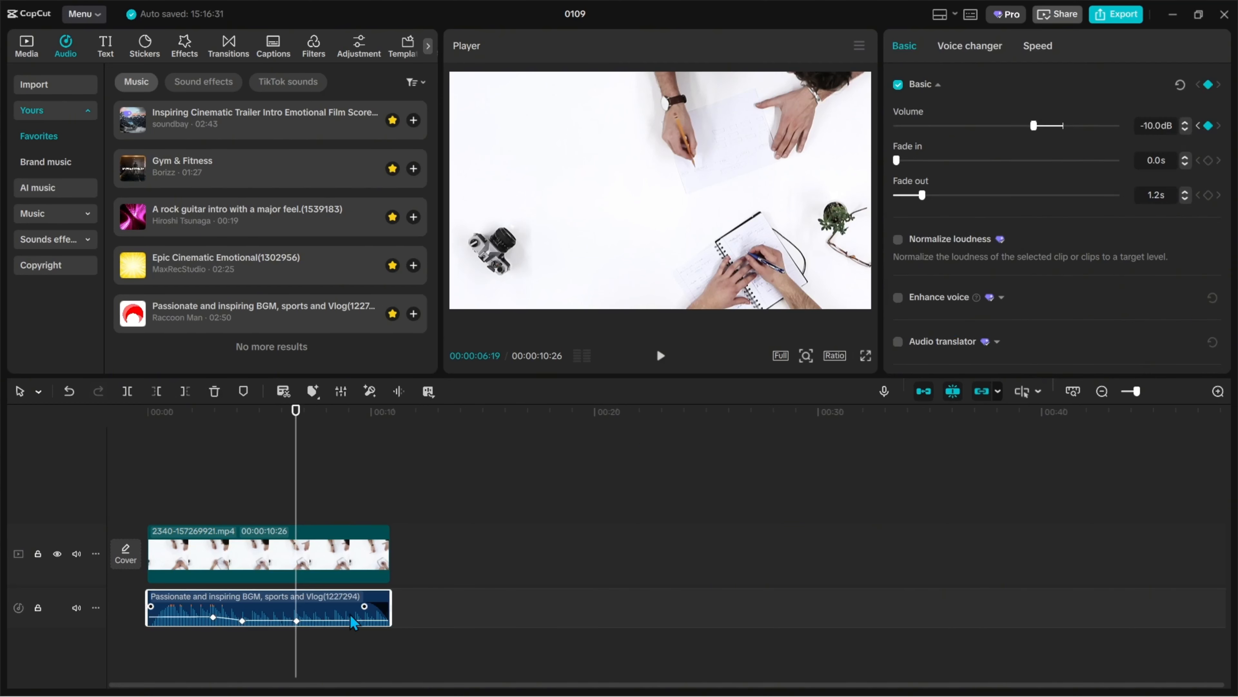
pyautogui.moveTo(305, 485); pyautogui.dragTo(346, 487)
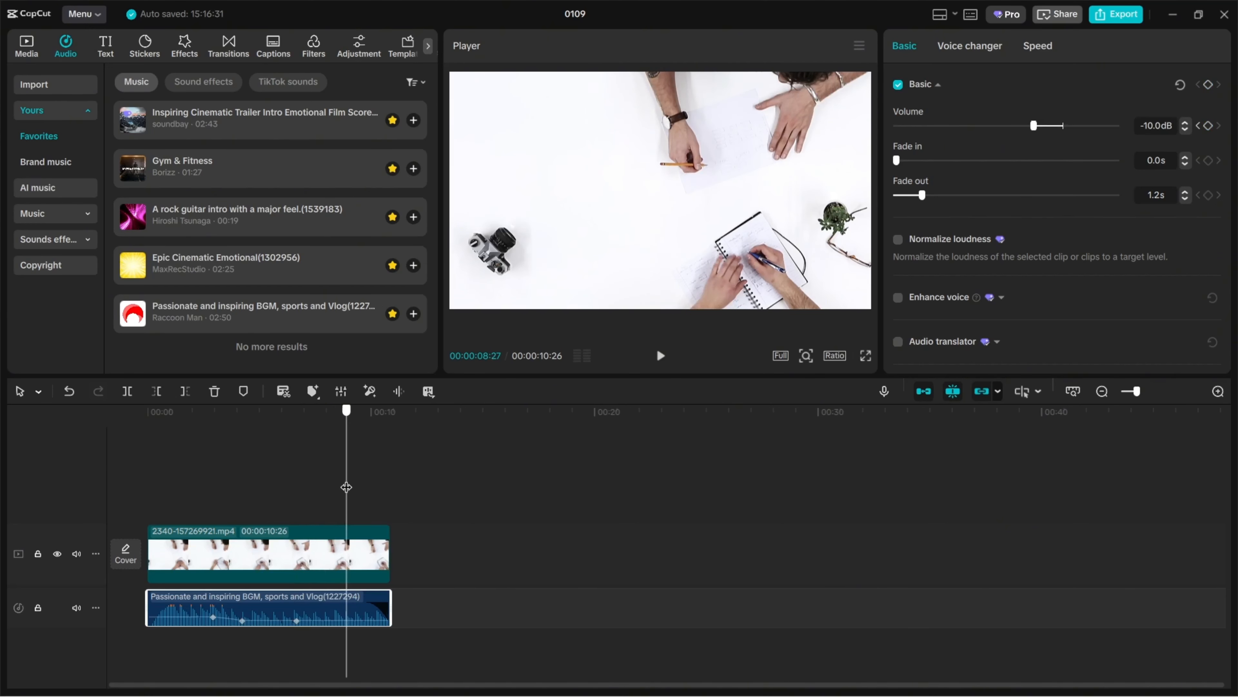
pyautogui.click(1208, 125)
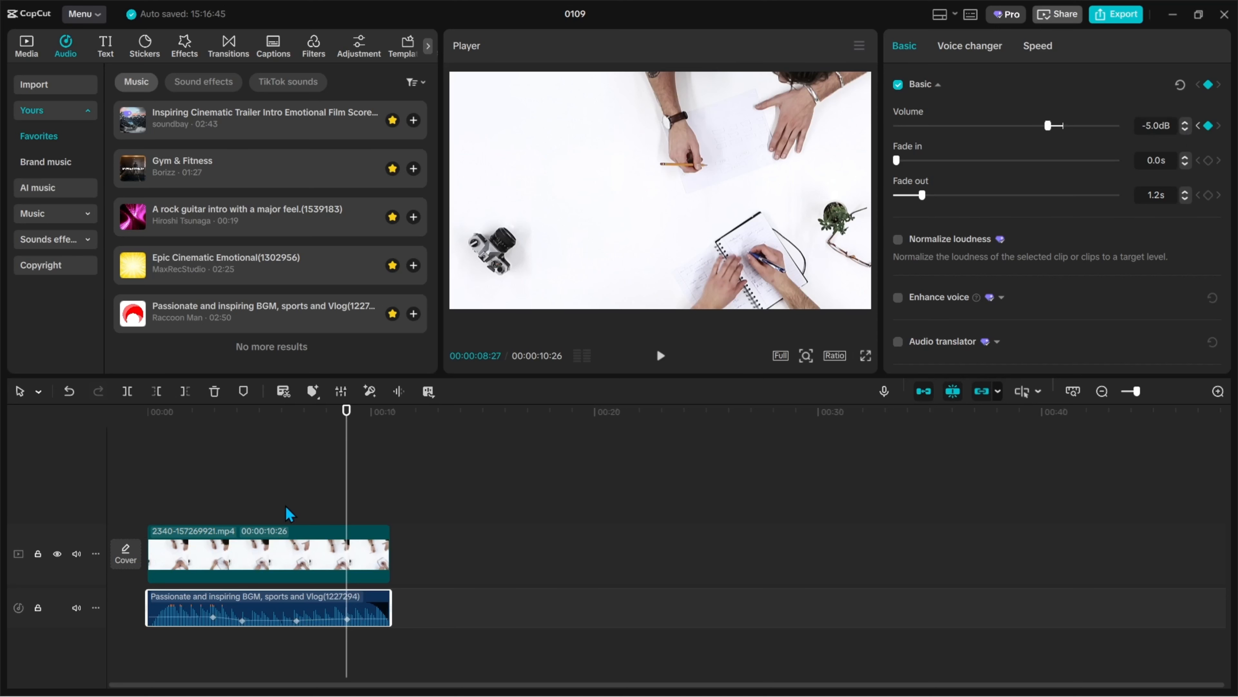
# - Play the timeline from the start to the end to hear the music's volume changes
pyautogui.click(183, 488)
pyautogui.moveTo(183, 488); pyautogui.dragTo(133, 482)
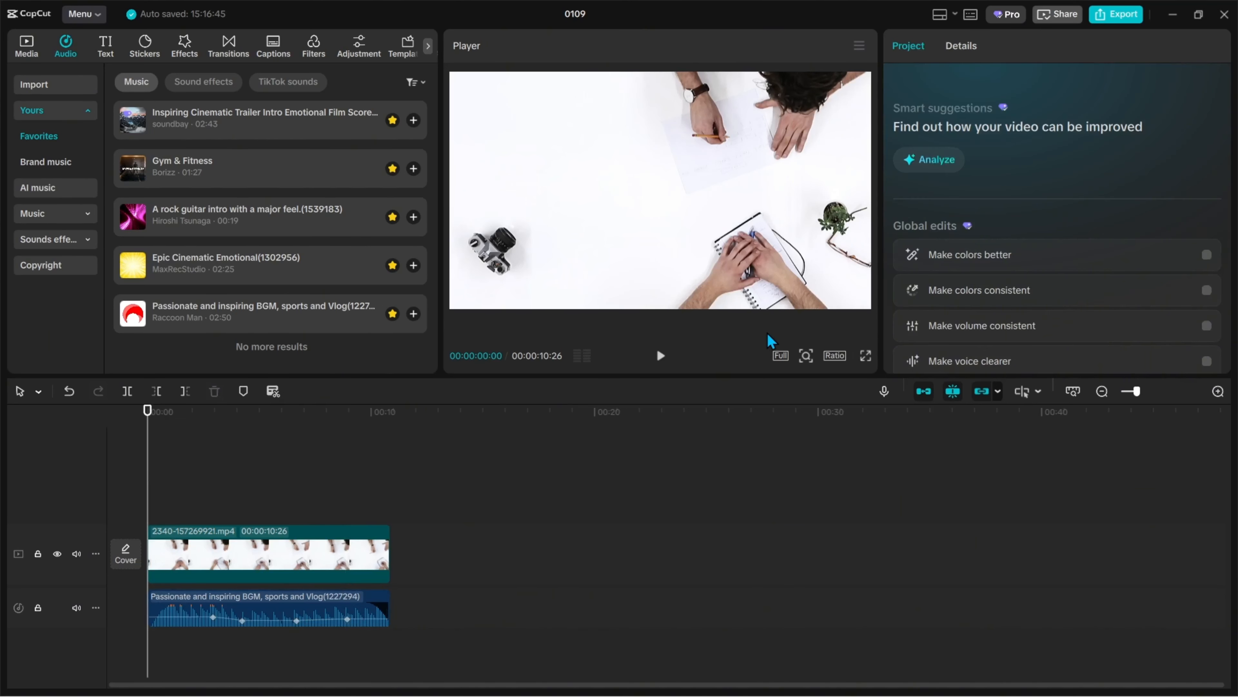
pyautogui.click(659, 360)
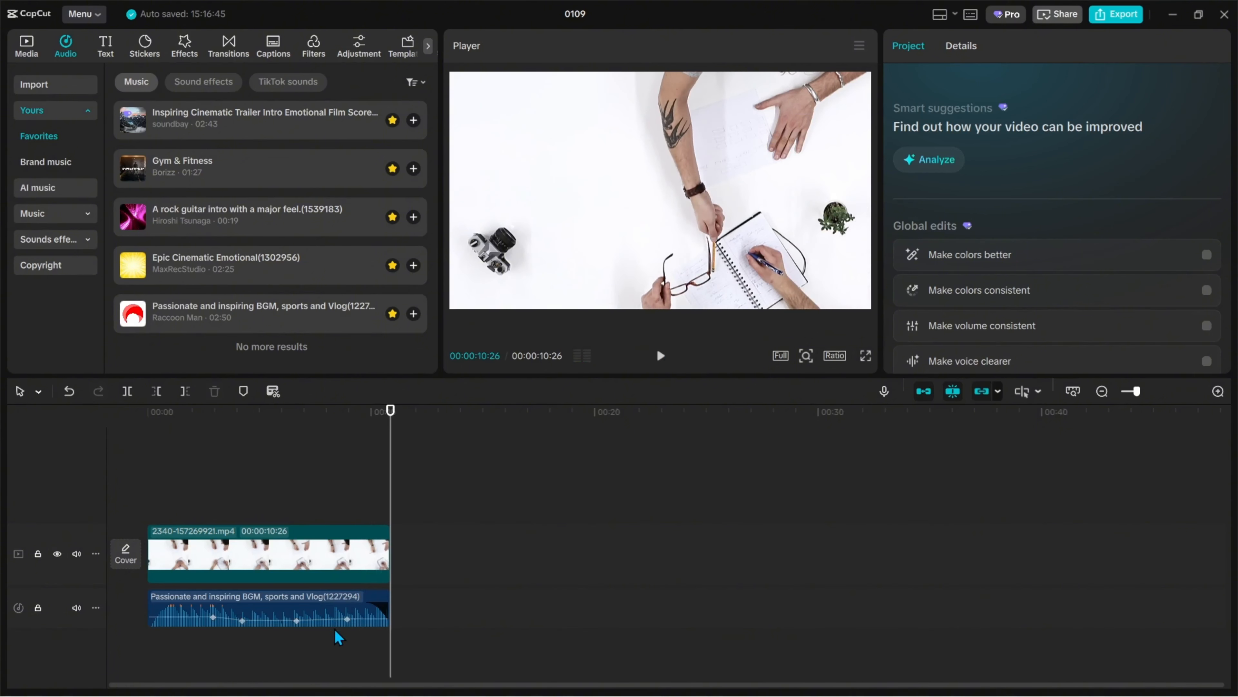
# - Reset the music's fade-out to 0.0 s and raise the volume at its last keyframe on the clip's volume line
pyautogui.click(385, 608)
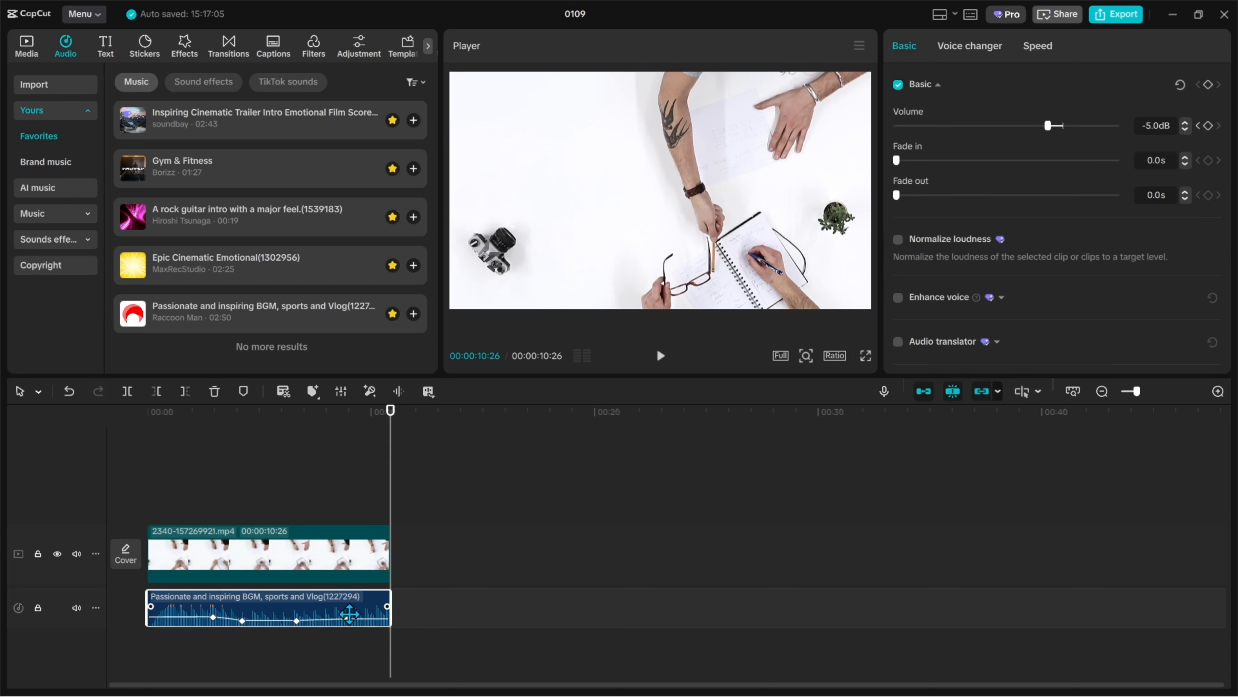
pyautogui.moveTo(349, 615); pyautogui.dragTo(352, 601)
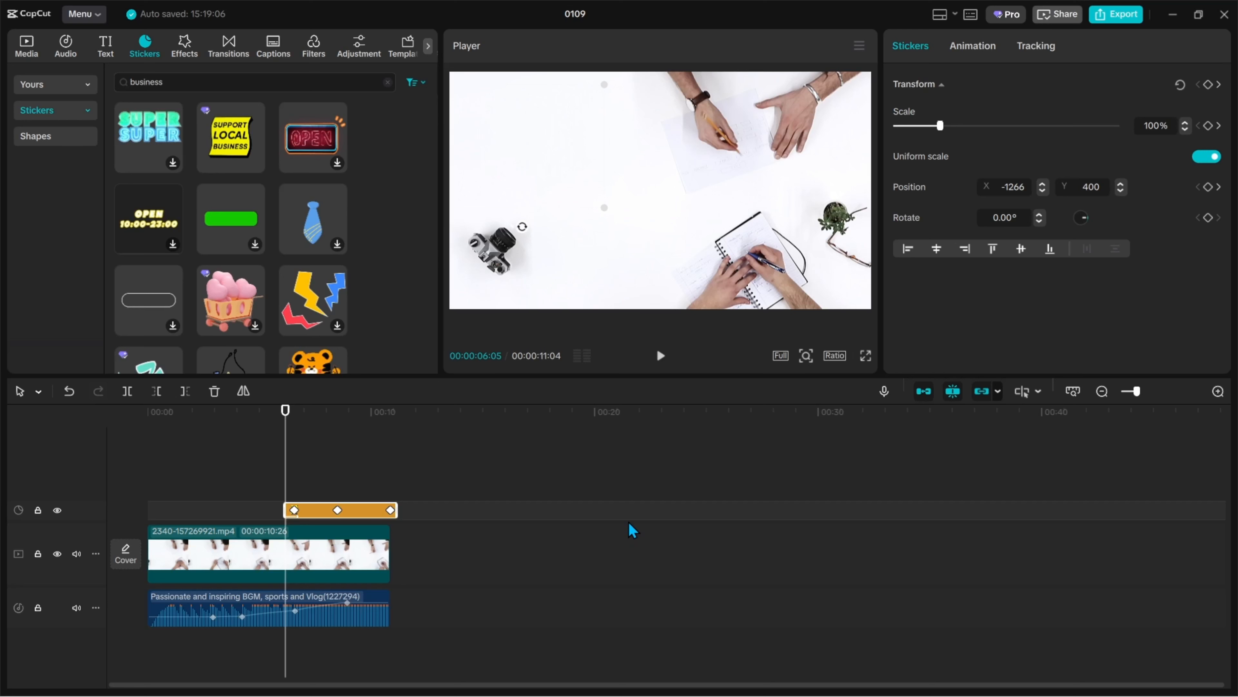
# - Open the keyframe graphs of the Support Local Business sticker and expand its X position curve
pyautogui.hotkey('alt', 'k')
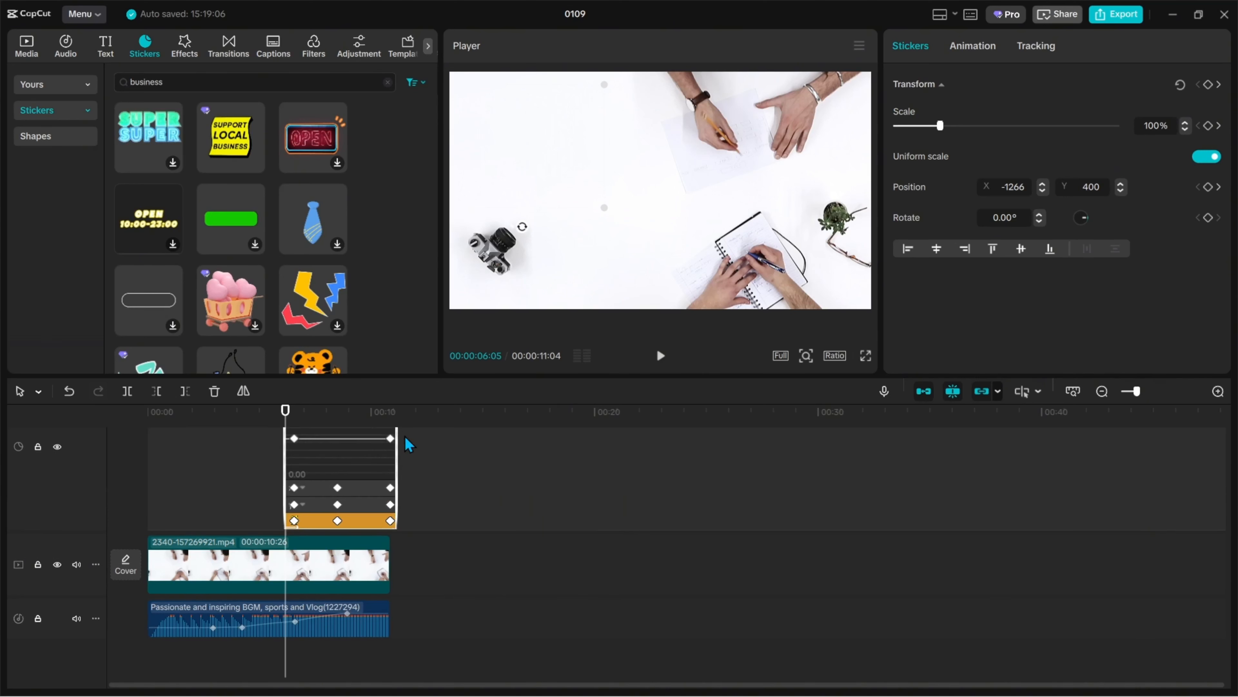
pyautogui.scroll(5, 497, 512)
pyautogui.scroll(-1, 376, 537)
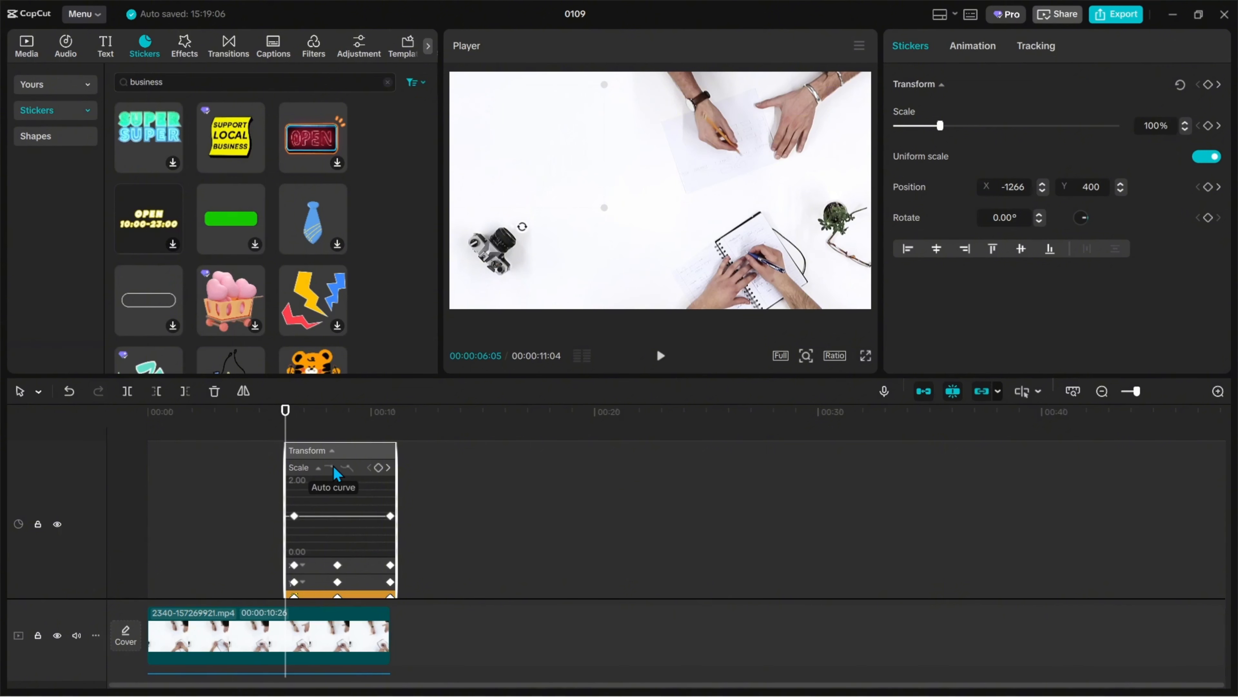
pyautogui.click(342, 517)
pyautogui.scroll(-2, 339, 576)
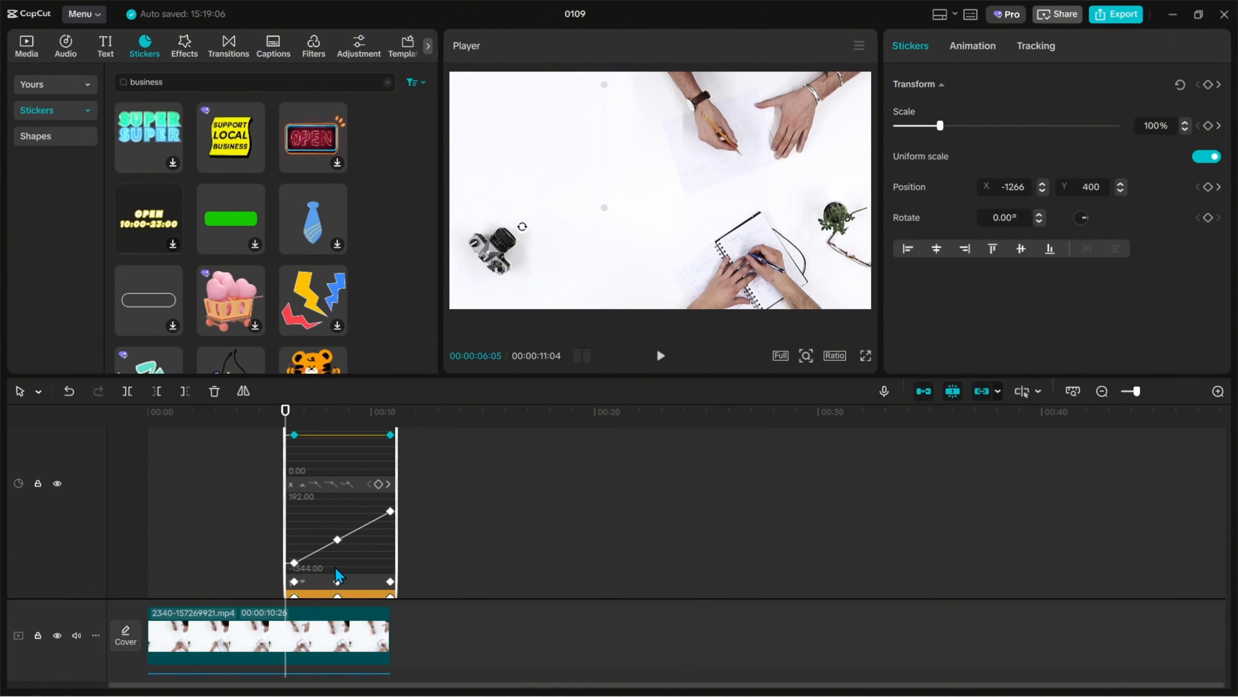
# - Reshape the sticker's X position curve by moving the middle keyframe to about -533, with Auto curve and an adjusted handle
pyautogui.moveTo(339, 543); pyautogui.dragTo(348, 559)
pyautogui.moveTo(355, 556); pyautogui.dragTo(353, 536)
pyautogui.click(333, 486)
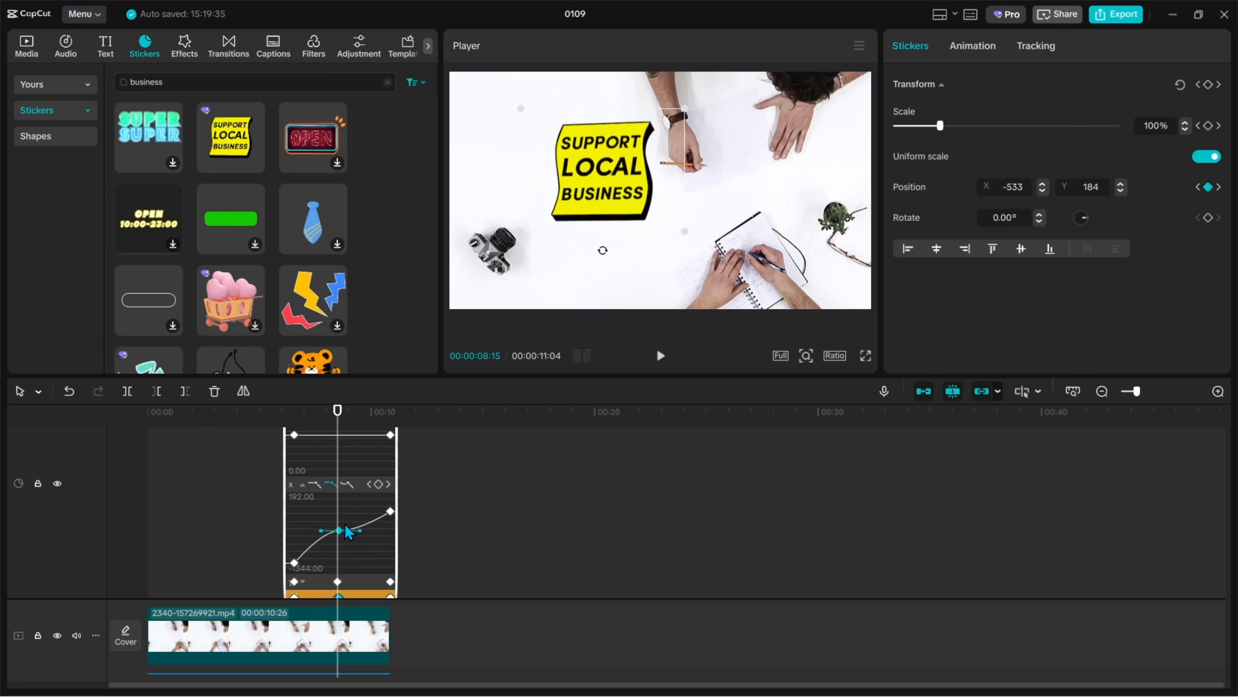
pyautogui.moveTo(360, 531)
pyautogui.mouseDown()
pyautogui.moveTo(359, 547)
pyautogui.moveTo(354, 509)
pyautogui.moveTo(362, 561)
pyautogui.moveTo(356, 517)
pyautogui.mouseUp()
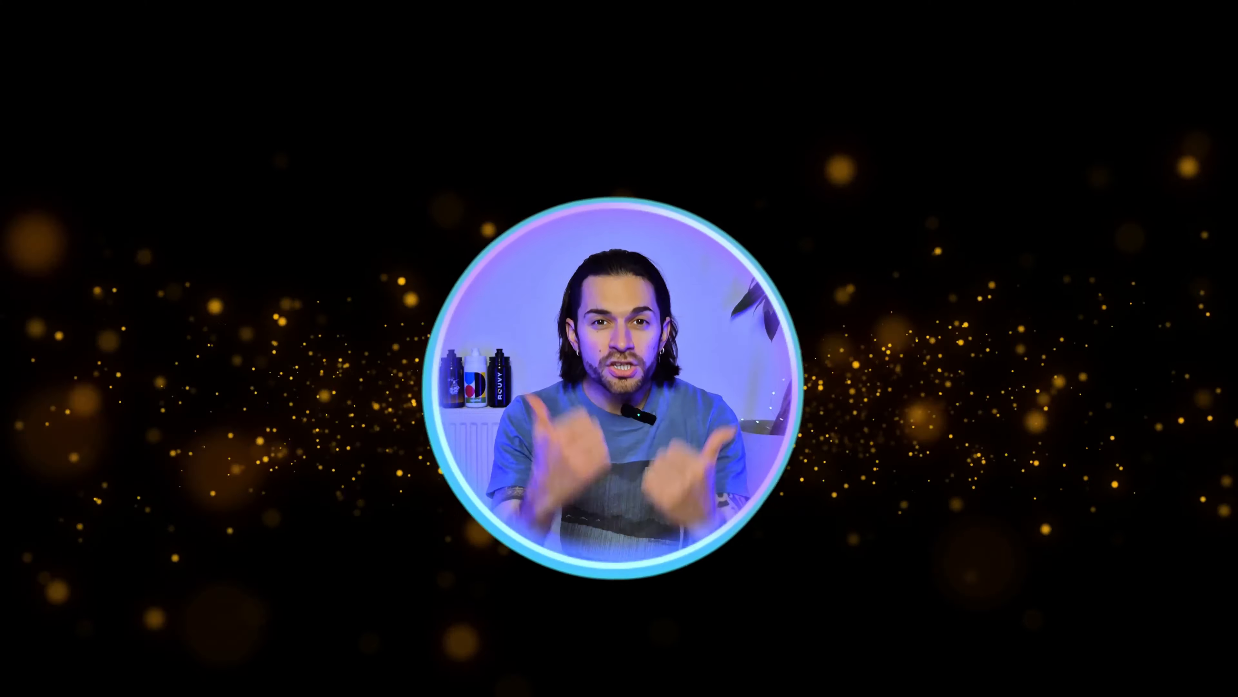